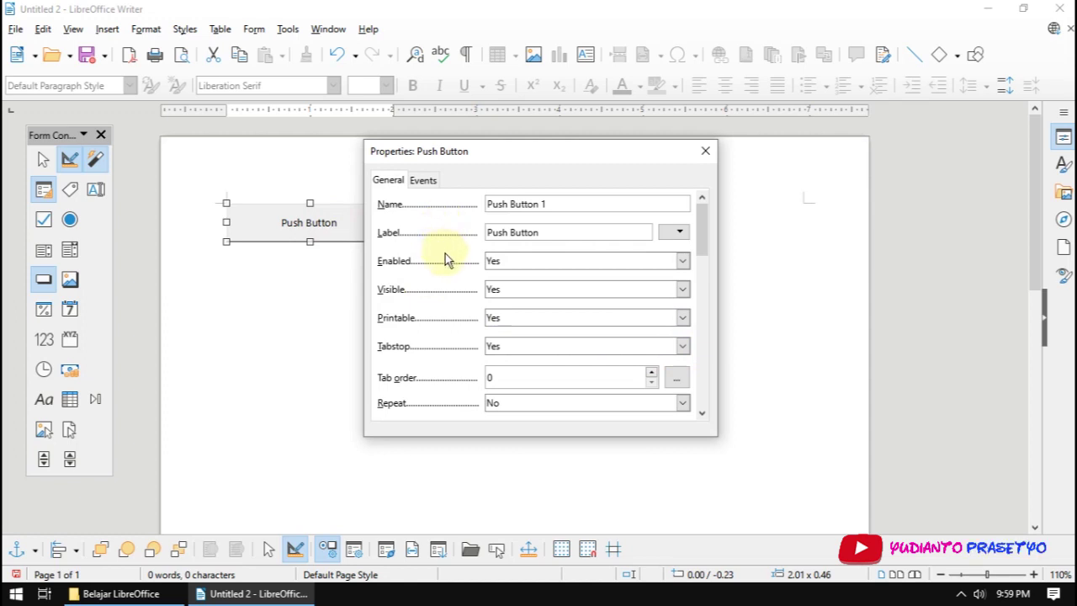
Examine the push button's general properties, including the choices for Repeat, Take Focus on Click and Toggle.
{"action": "scroll", "coordinate": [445, 254], "scroll_direction": "down", "scroll_amount": 2}
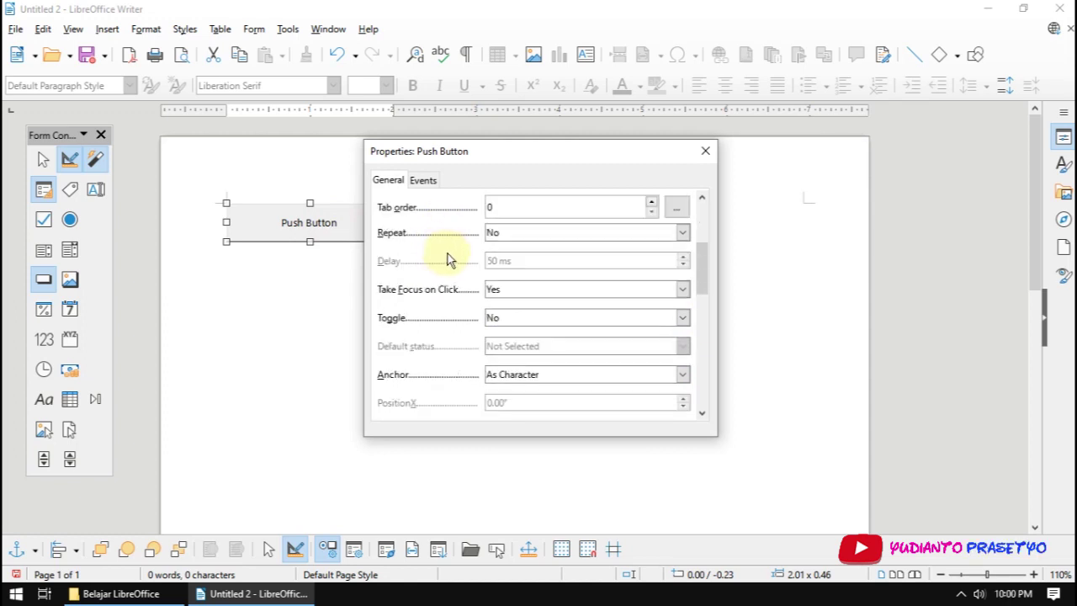
{"action": "left_click", "coordinate": [683, 233]}
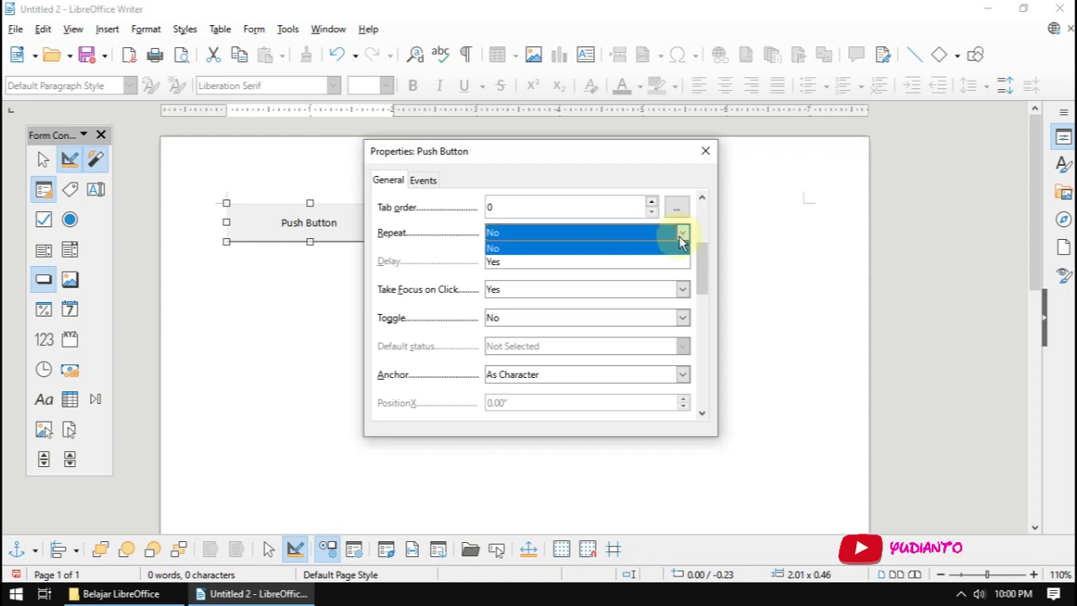
{"action": "left_click", "coordinate": [680, 233]}
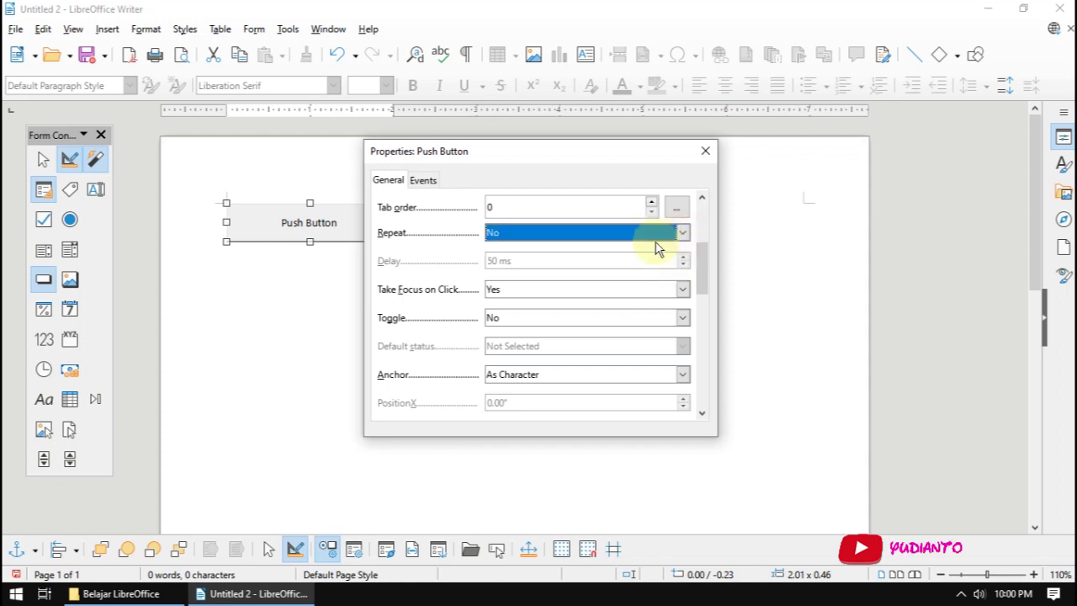
{"action": "left_click", "coordinate": [516, 291]}
{"action": "left_click", "coordinate": [517, 291]}
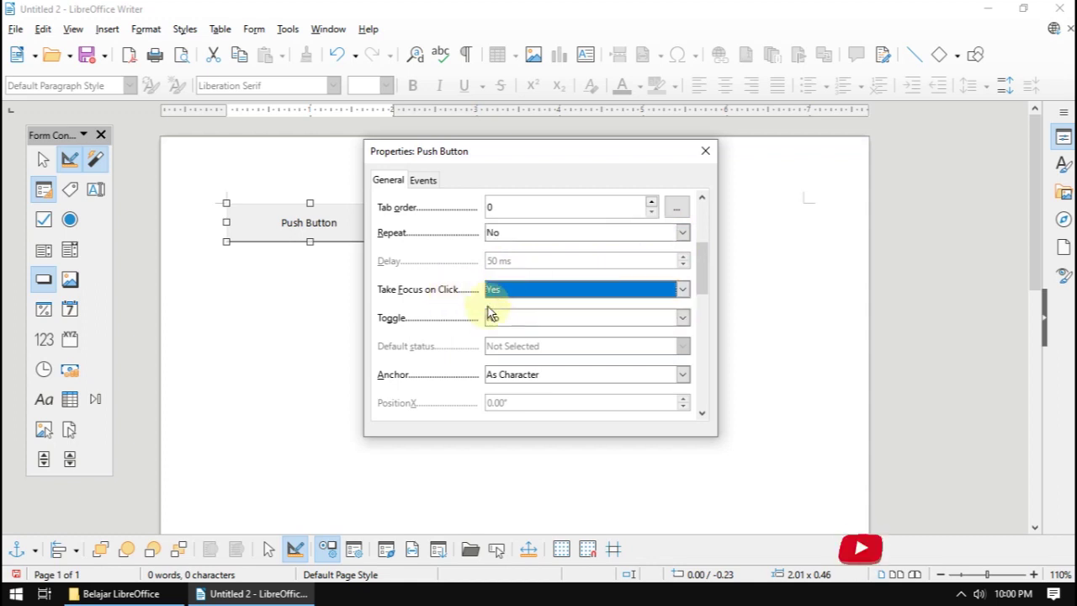
{"action": "left_click", "coordinate": [519, 320]}
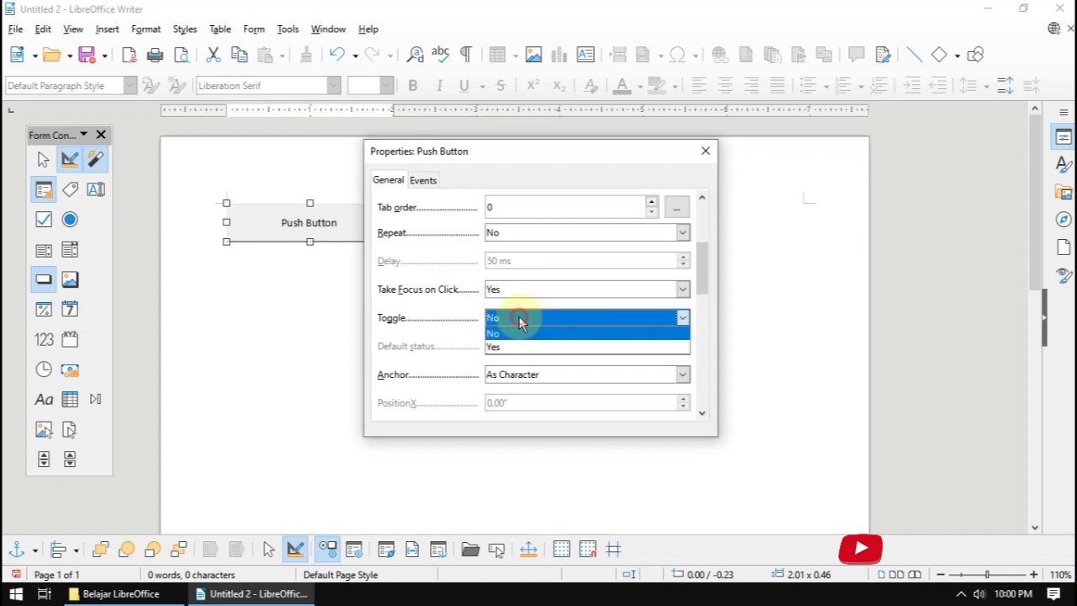
{"action": "left_click", "coordinate": [519, 320]}
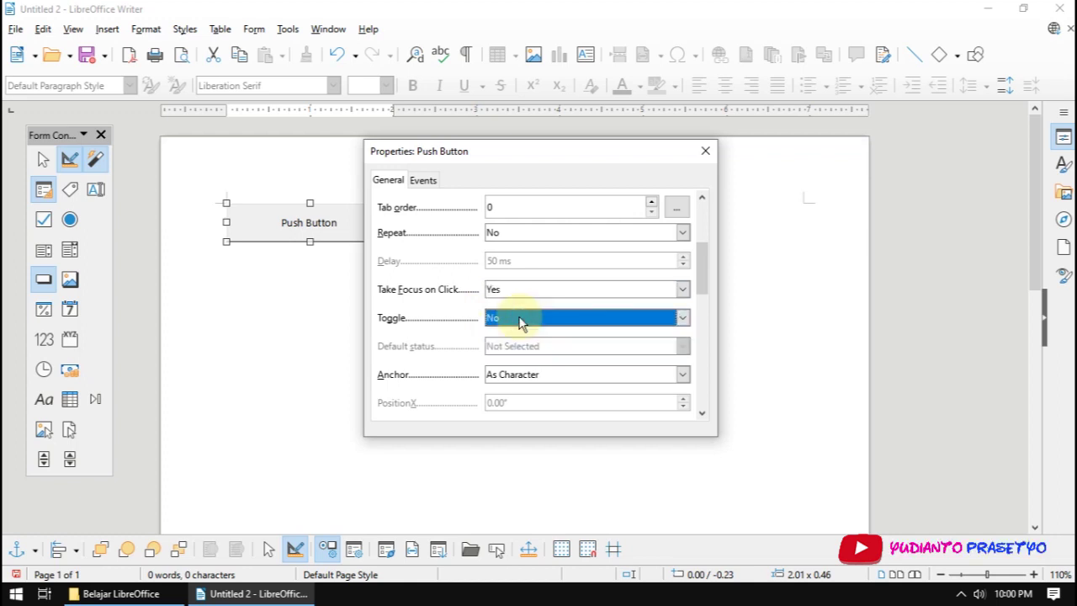
{"action": "scroll", "coordinate": [442, 338], "scroll_direction": "down", "scroll_amount": 2}
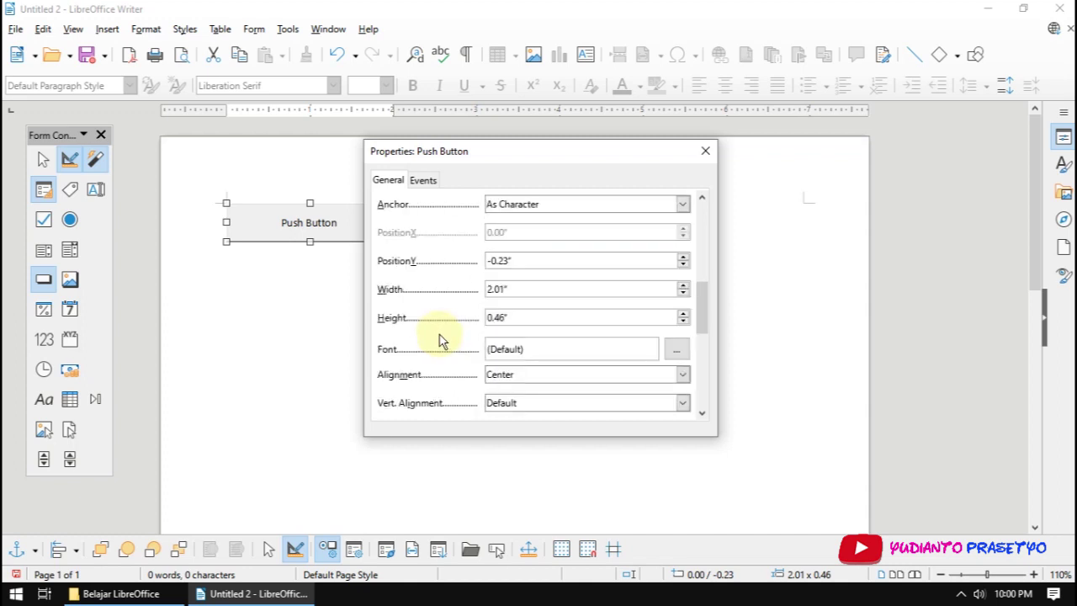
{"action": "scroll", "coordinate": [442, 338], "scroll_direction": "up", "scroll_amount": 2}
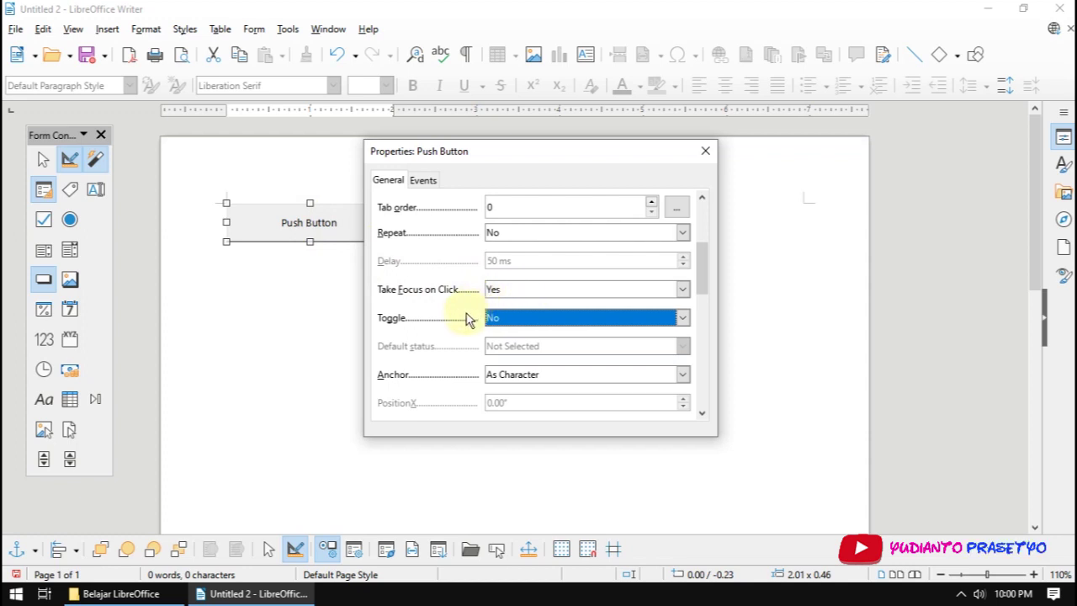
Examine the push button's remaining general properties, its events and the available Action choices, and close its properties.
{"action": "scroll", "coordinate": [457, 318], "scroll_direction": "down", "scroll_amount": 1}
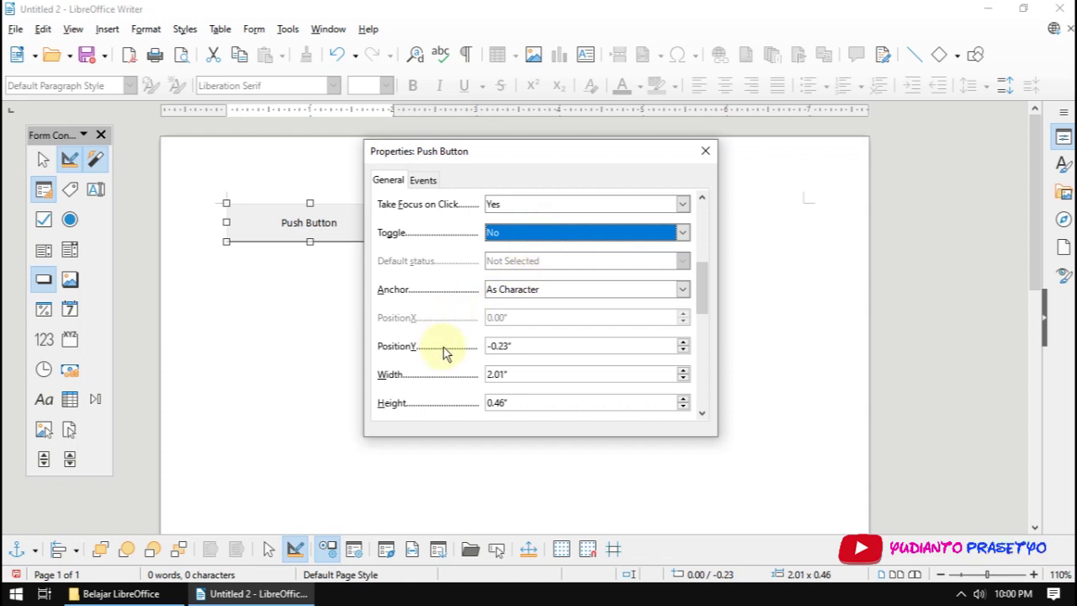
{"action": "scroll", "coordinate": [446, 354], "scroll_direction": "down", "scroll_amount": 4}
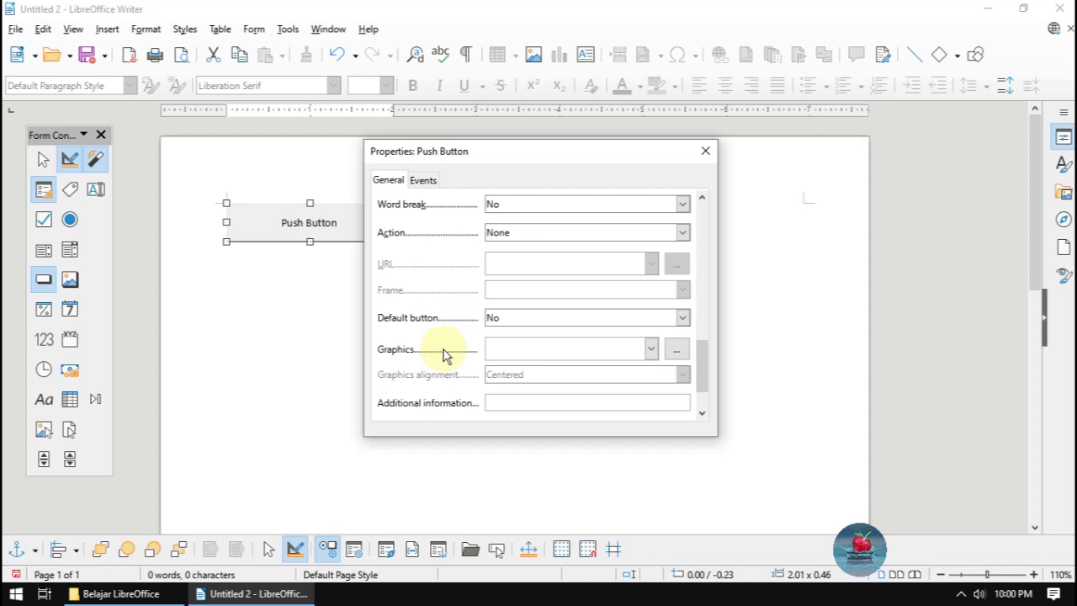
{"action": "scroll", "coordinate": [446, 353], "scroll_direction": "up", "scroll_amount": 1}
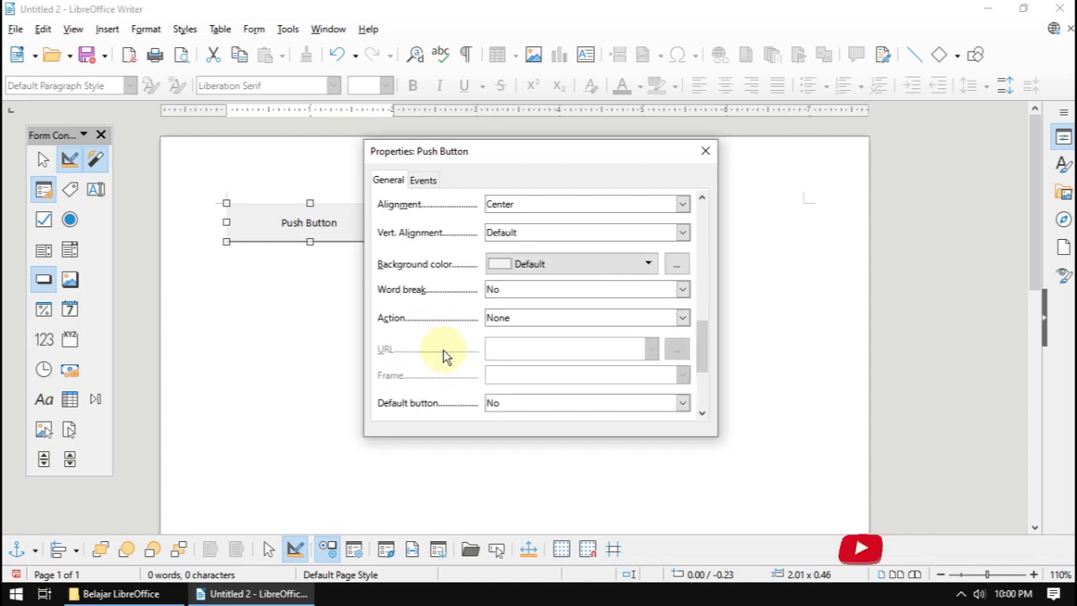
{"action": "scroll", "coordinate": [444, 352], "scroll_direction": "down", "scroll_amount": 2}
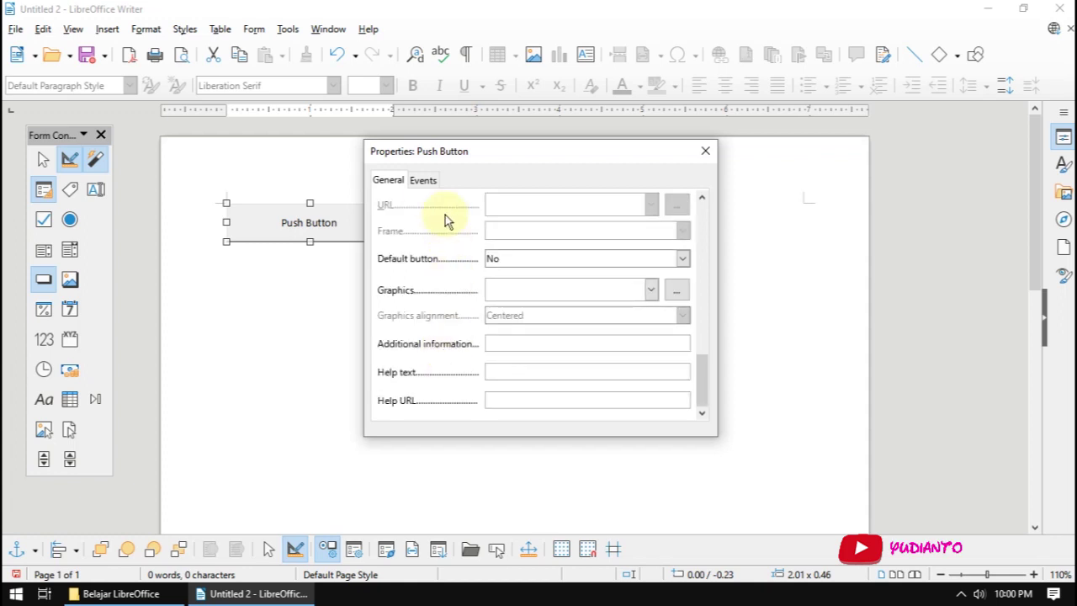
{"action": "left_click", "coordinate": [423, 182]}
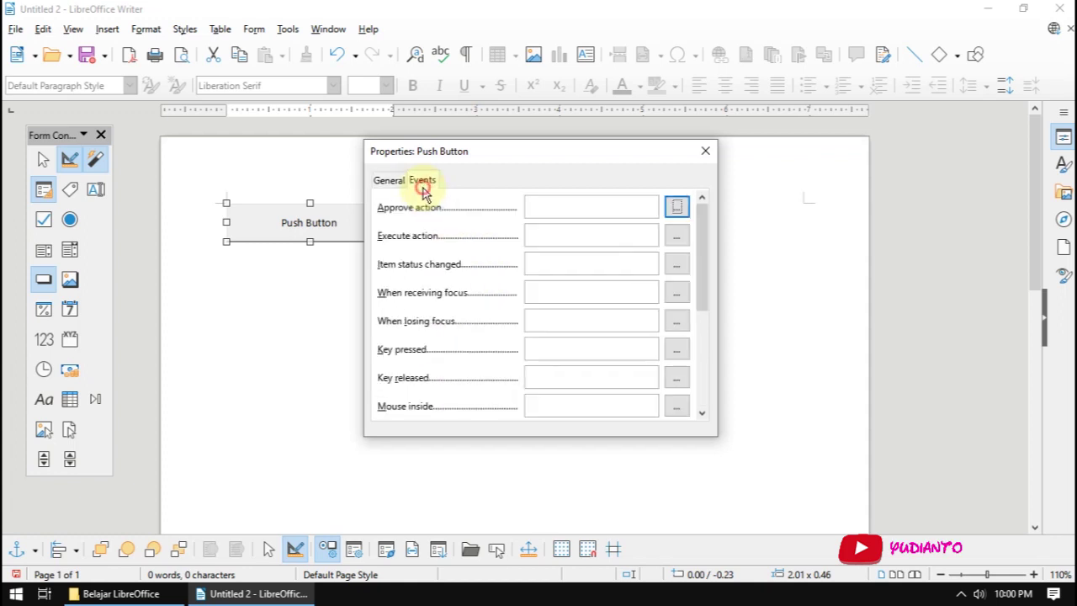
{"action": "left_click", "coordinate": [387, 179]}
{"action": "scroll", "coordinate": [443, 352], "scroll_direction": "down", "scroll_amount": 6}
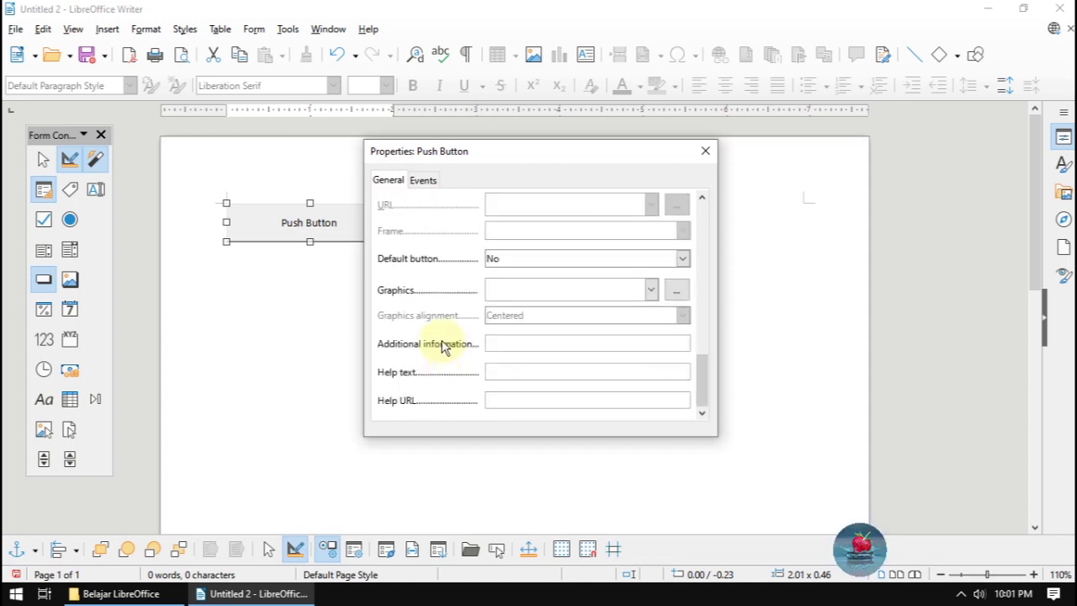
{"action": "scroll", "coordinate": [444, 348], "scroll_direction": "up", "scroll_amount": 3}
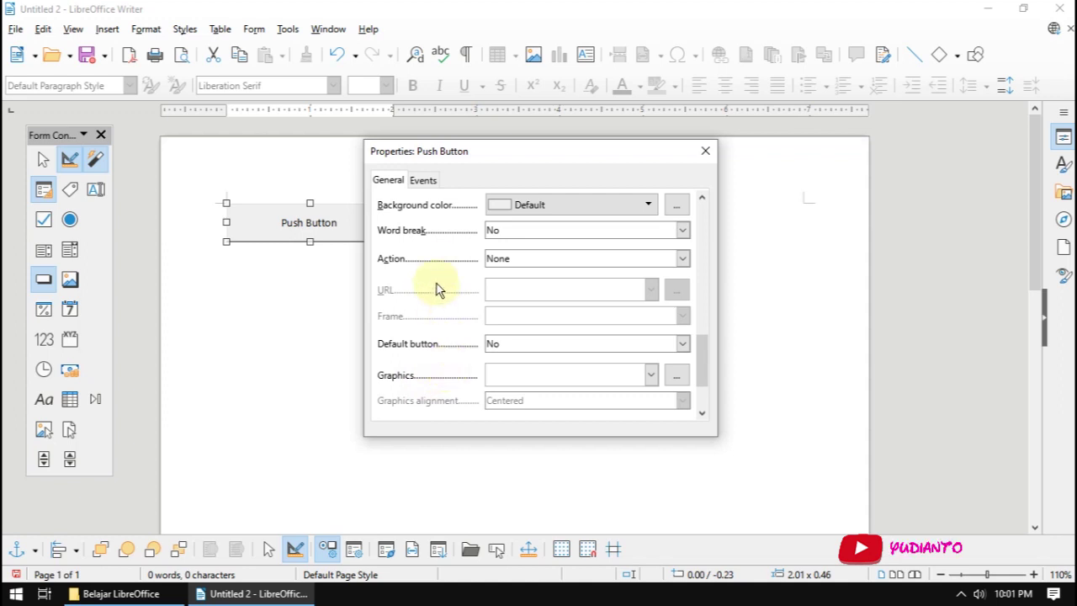
{"action": "left_click", "coordinate": [521, 260]}
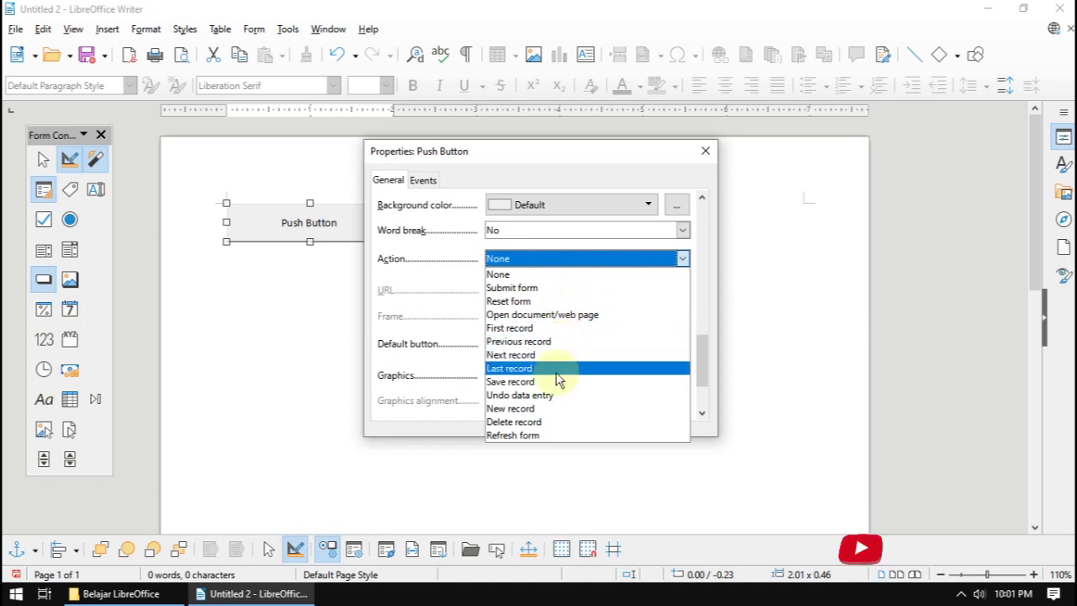
{"action": "left_click", "coordinate": [707, 258]}
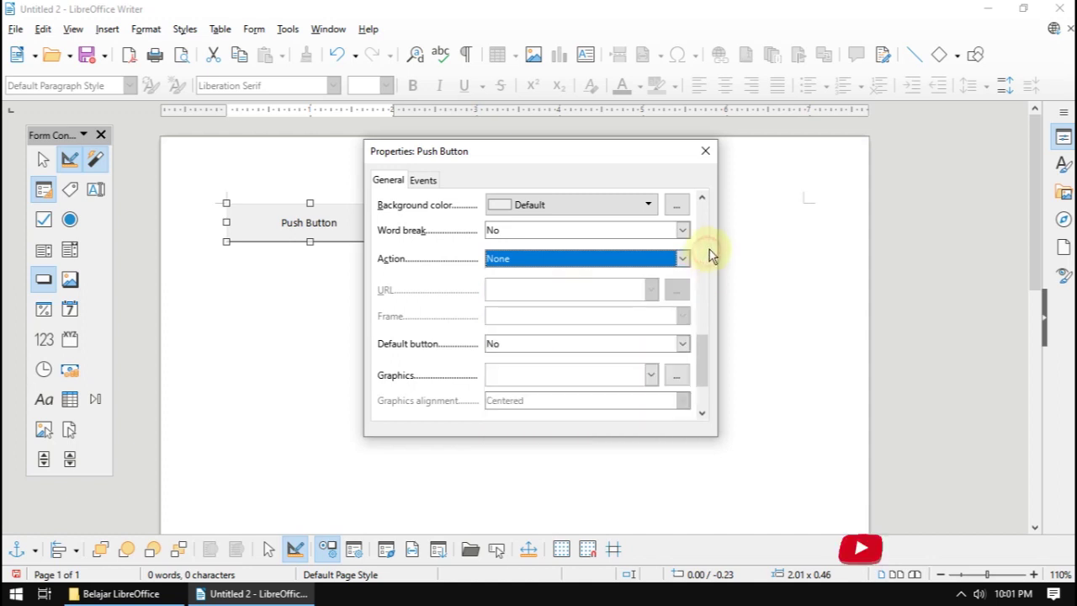
{"action": "left_click", "coordinate": [705, 151]}
{"action": "left_click", "coordinate": [318, 323]}
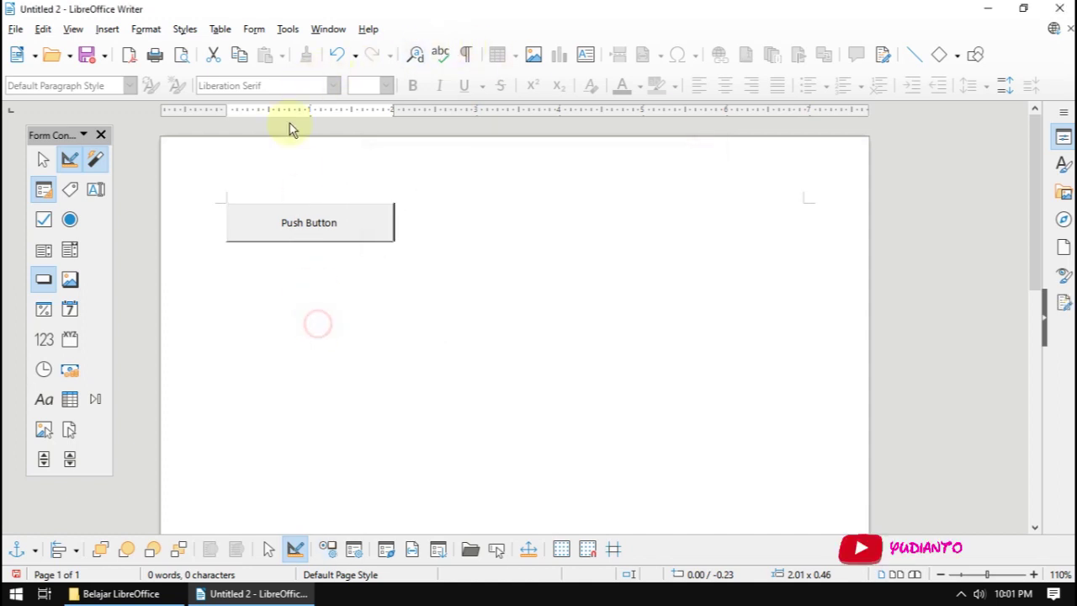
Draw an image button about 1.87 by 0.64 inches below the push button.
{"action": "left_click", "coordinate": [253, 29]}
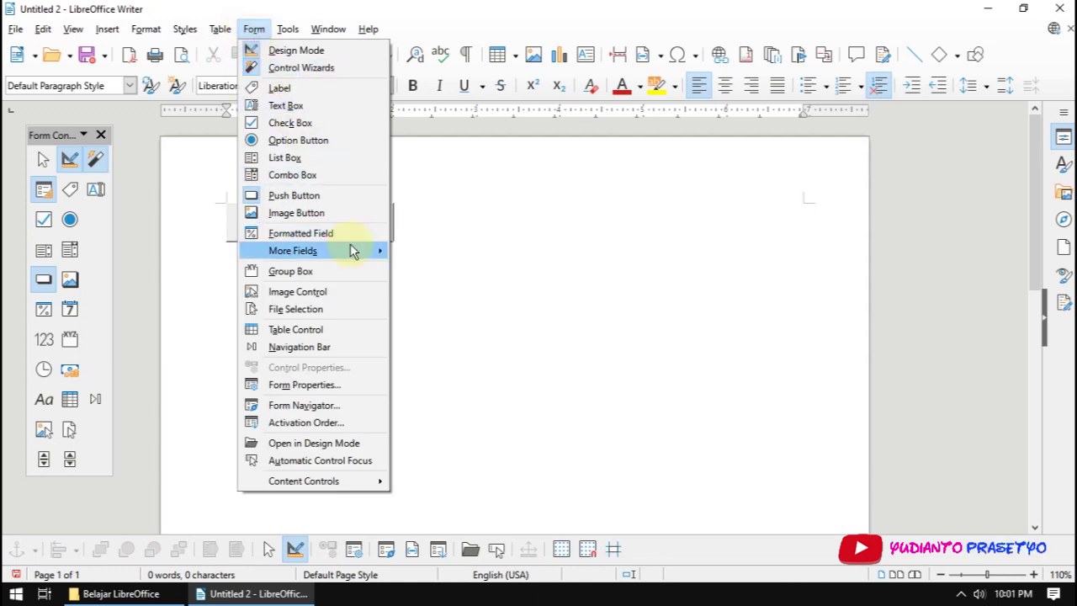
{"action": "left_click", "coordinate": [343, 214]}
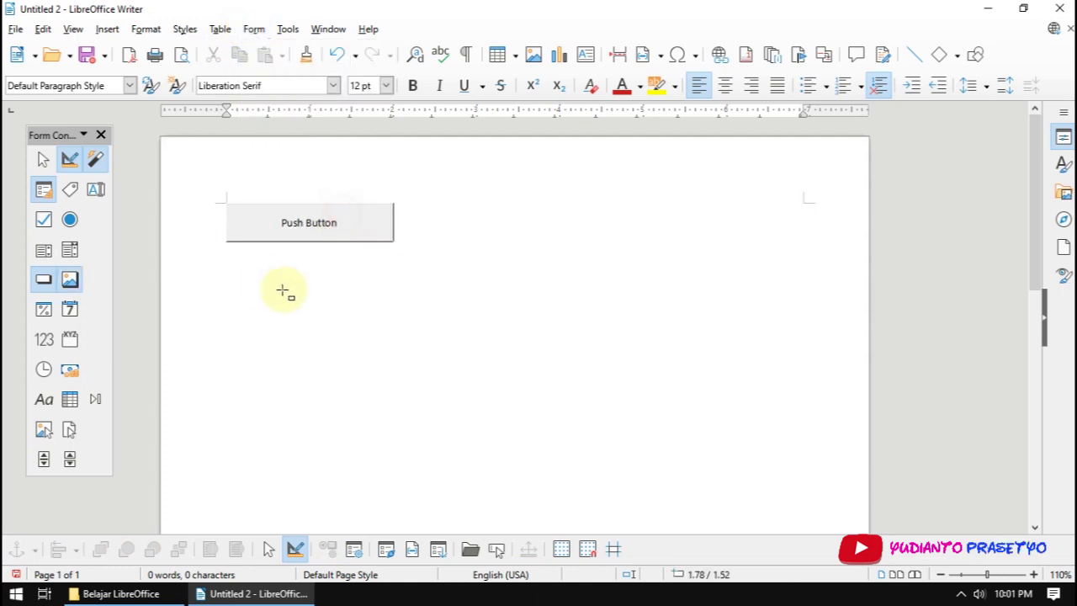
{"action": "left_click_drag", "start_coordinate": [236, 276], "coordinate": [391, 329]}
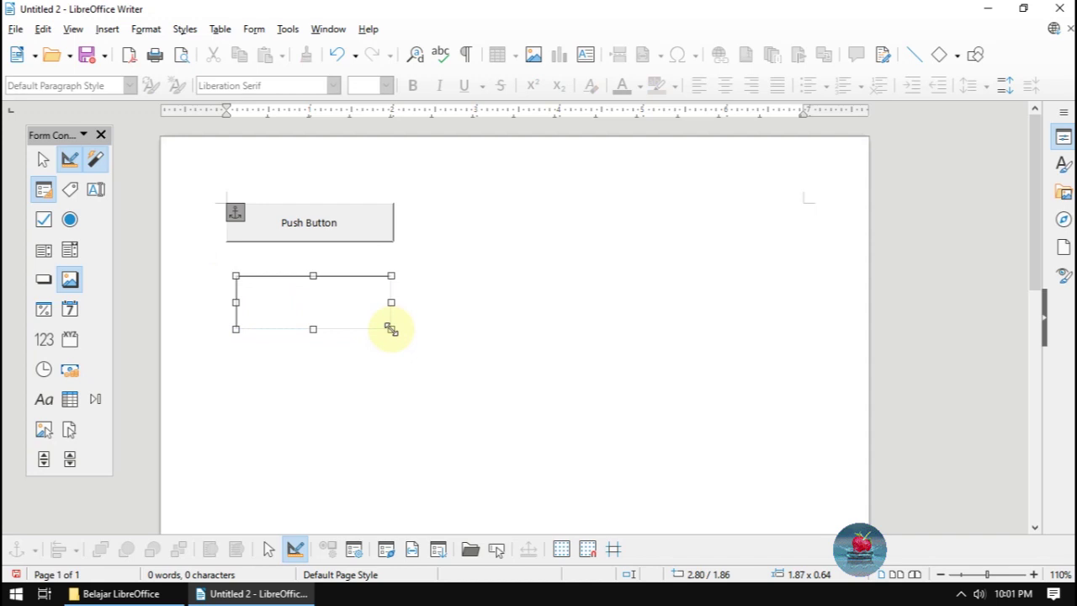
Assign a picture file as the image button's graphic in its properties and close them.
{"action": "double_click", "coordinate": [346, 302]}
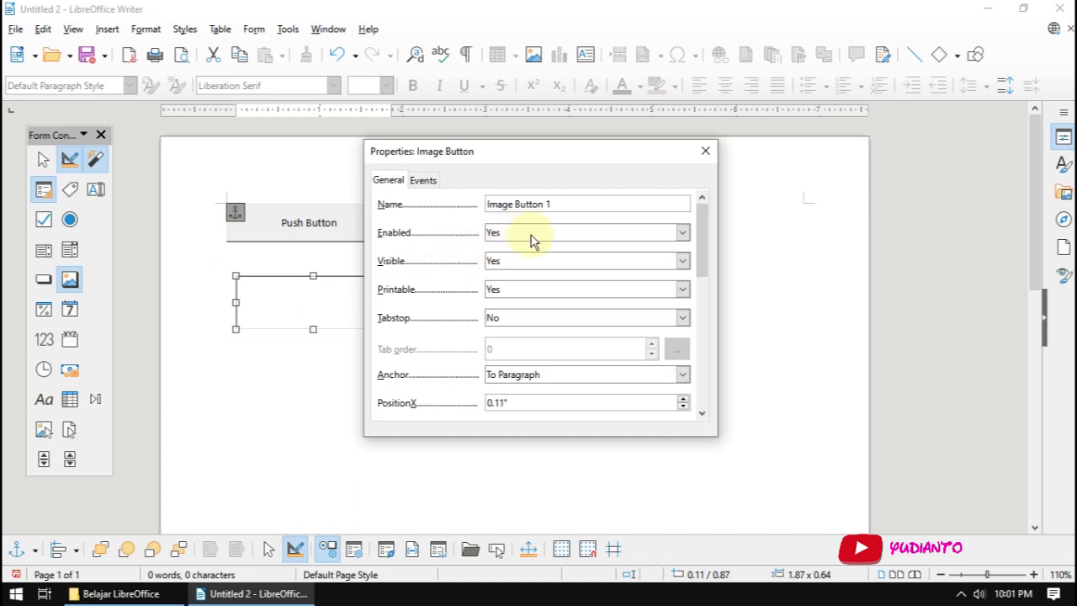
{"action": "scroll", "coordinate": [460, 290], "scroll_direction": "down", "scroll_amount": 1}
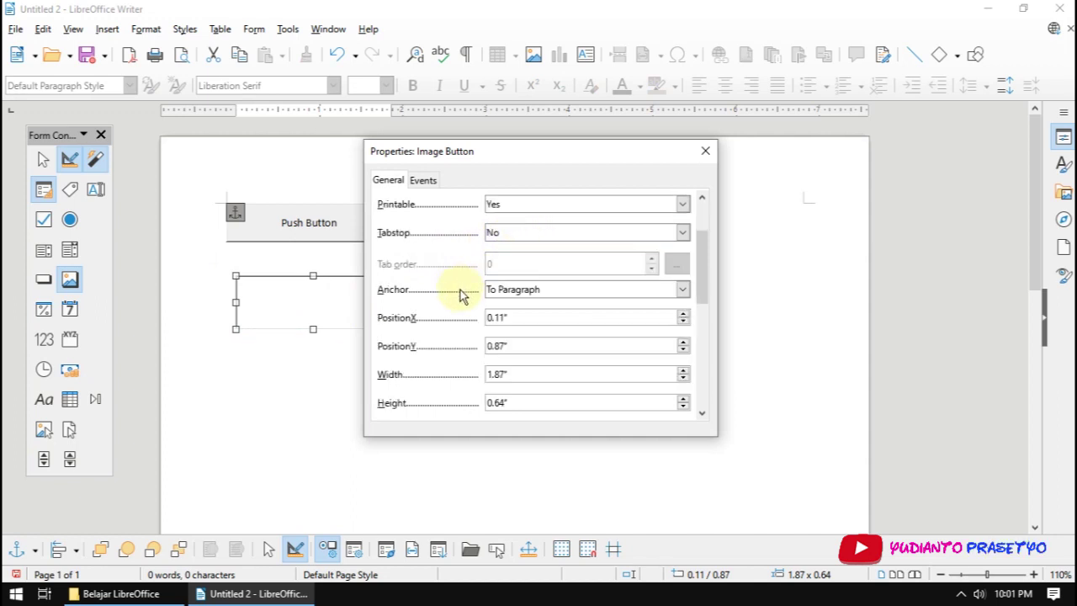
{"action": "scroll", "coordinate": [461, 297], "scroll_direction": "down", "scroll_amount": 2}
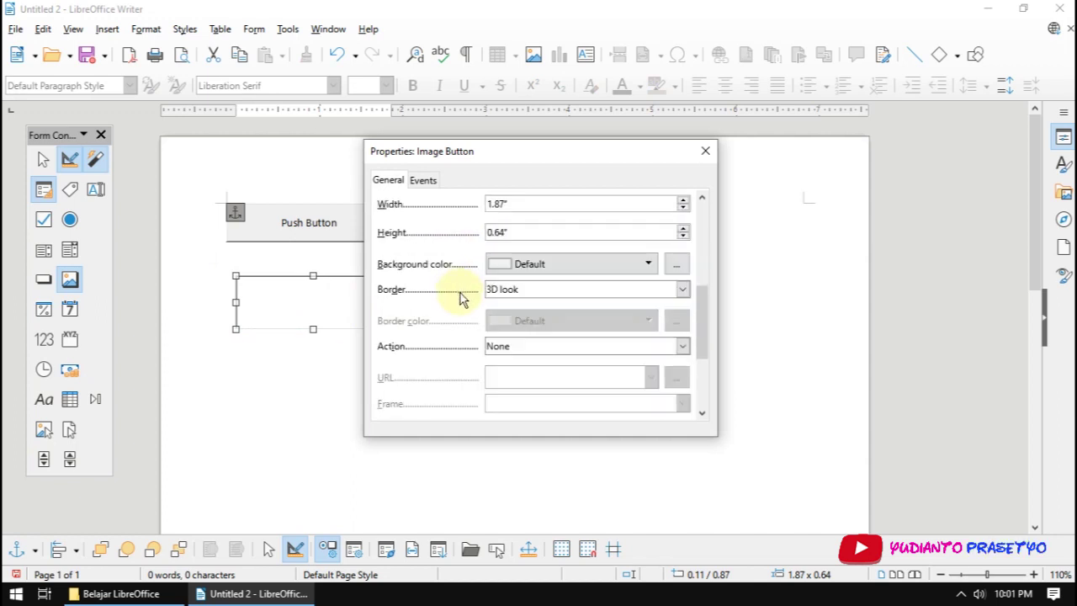
{"action": "scroll", "coordinate": [460, 296], "scroll_direction": "down", "scroll_amount": 1}
{"action": "scroll", "coordinate": [460, 296], "scroll_direction": "down", "scroll_amount": 1}
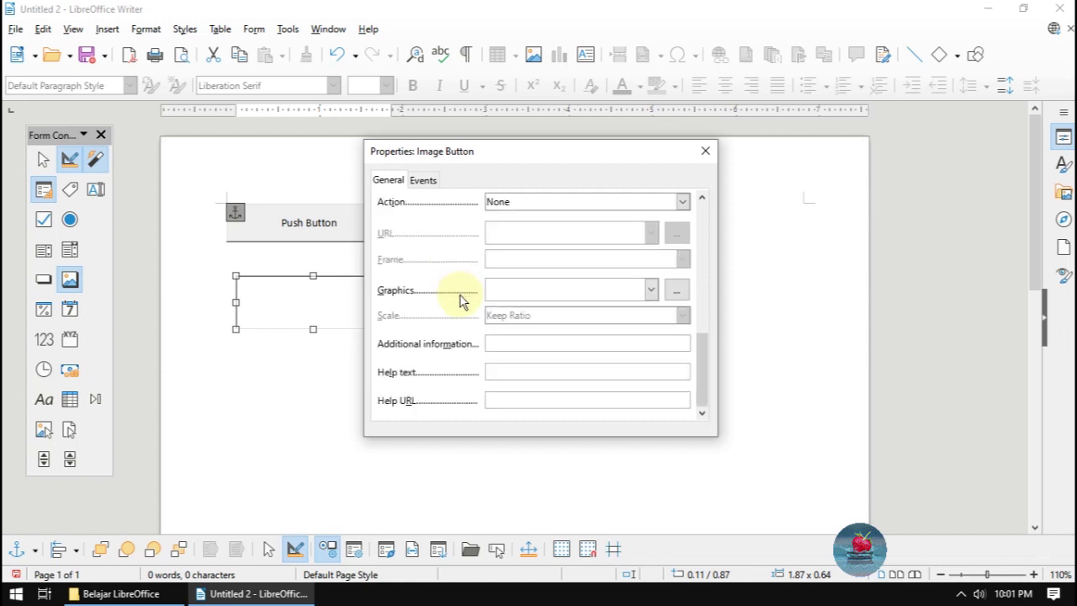
{"action": "left_click", "coordinate": [652, 291]}
{"action": "left_click", "coordinate": [652, 291]}
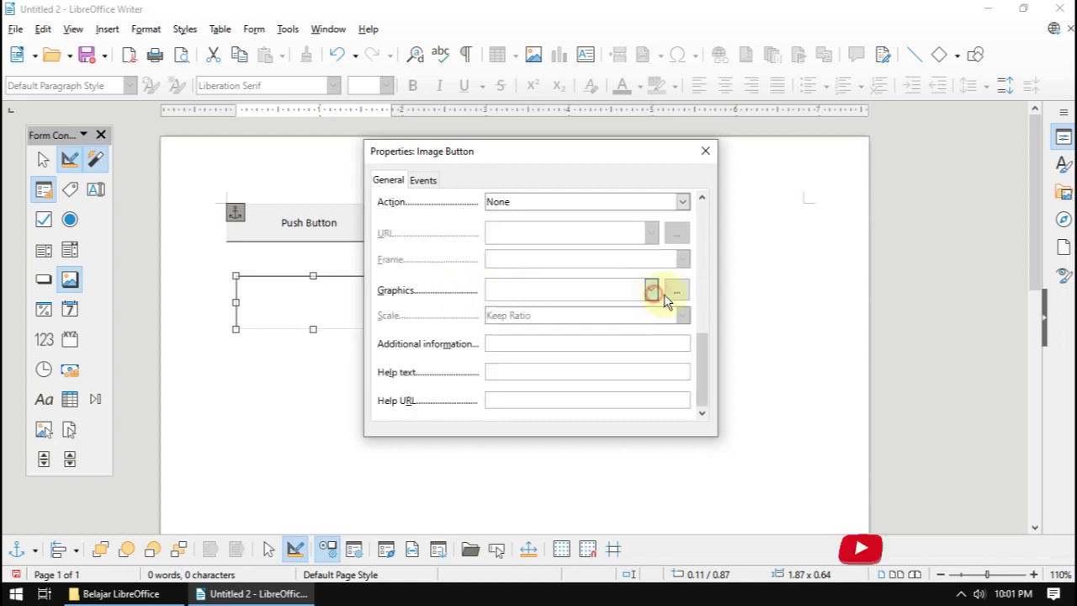
{"action": "left_click", "coordinate": [678, 291]}
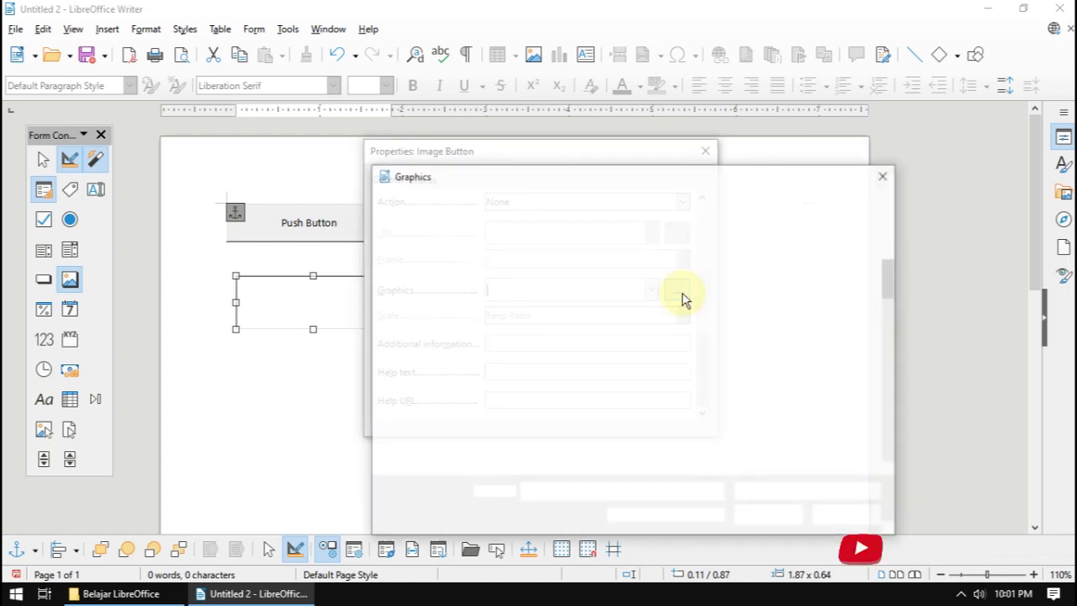
{"action": "double_click", "coordinate": [551, 366]}
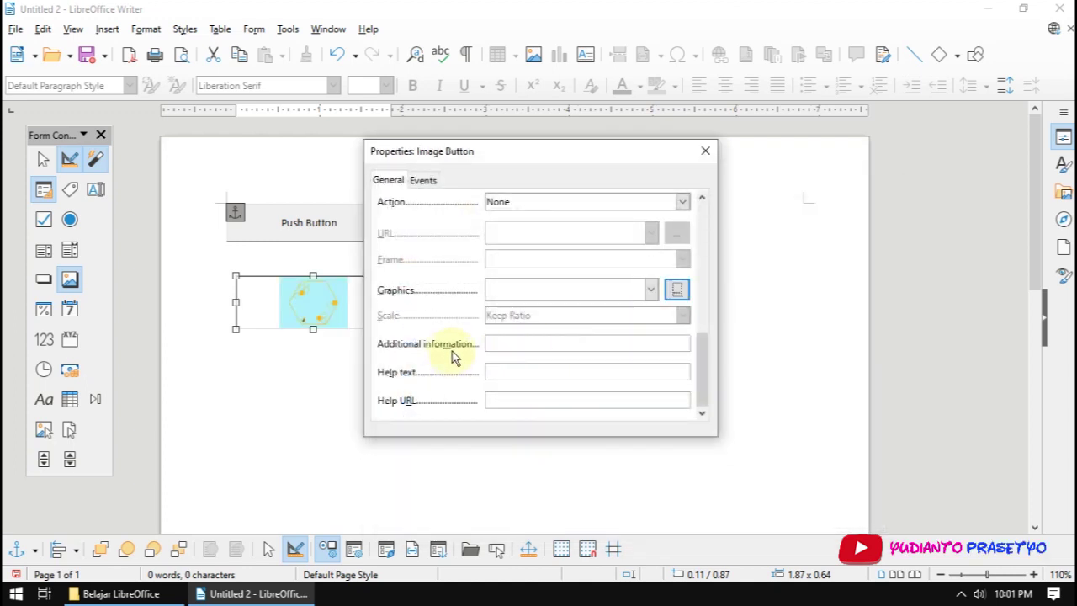
{"action": "scroll", "coordinate": [455, 358], "scroll_direction": "up", "scroll_amount": 10}
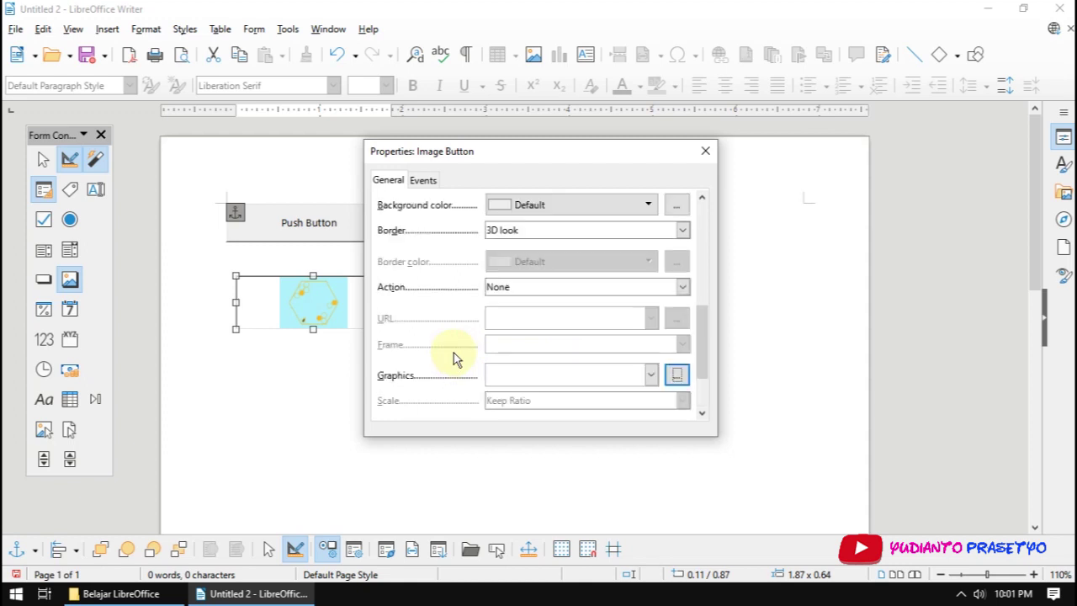
{"action": "left_click", "coordinate": [424, 180]}
{"action": "left_click", "coordinate": [705, 152]}
{"action": "left_click", "coordinate": [356, 409]}
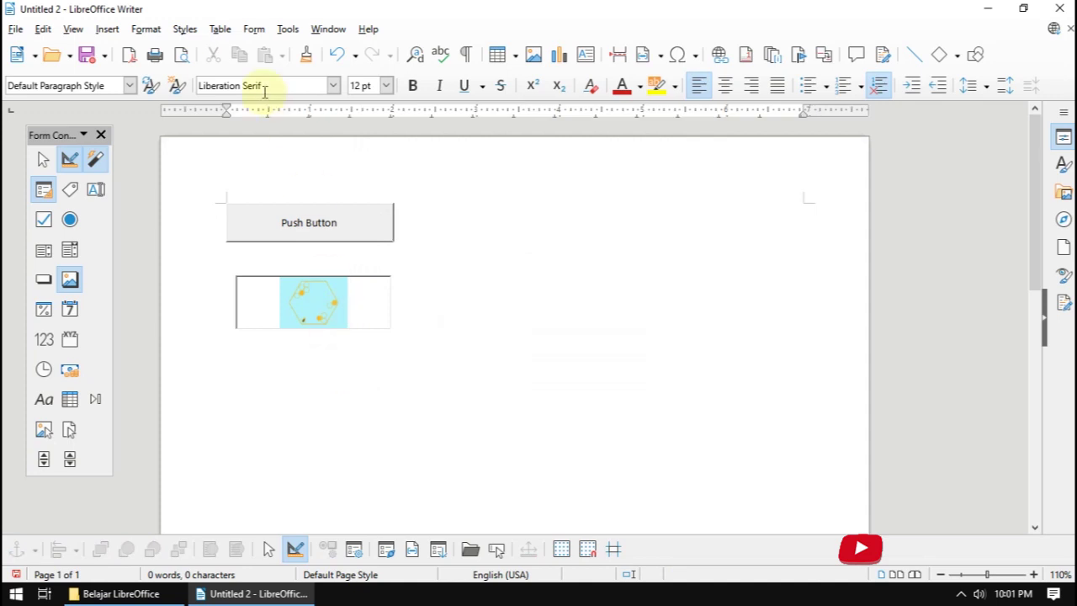
Draw a formatted field about 1.83 by 0.49 inches below the image button.
{"action": "left_click", "coordinate": [253, 29]}
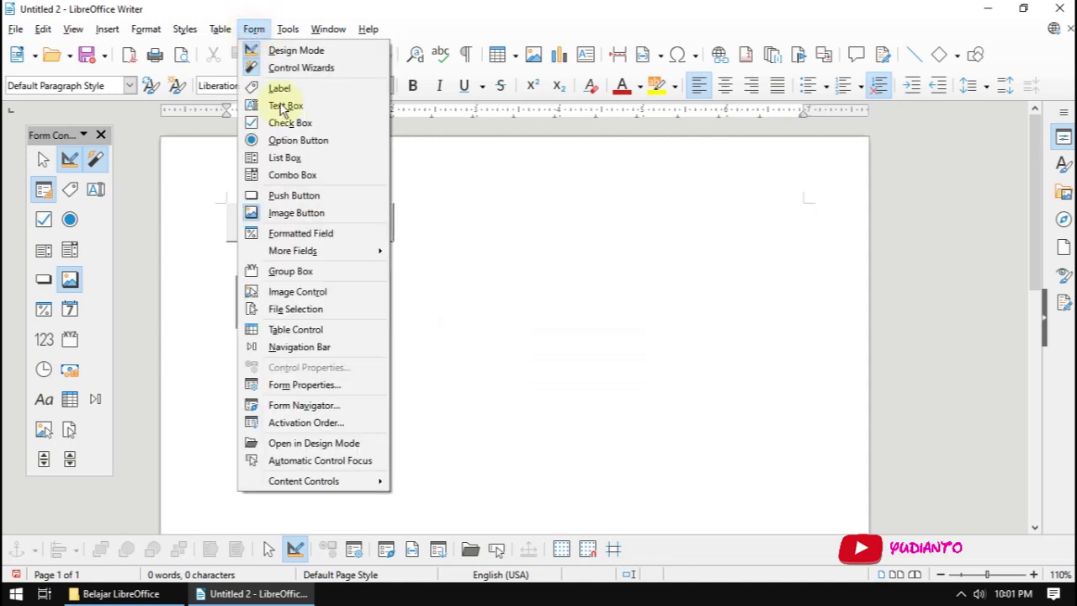
{"action": "left_click", "coordinate": [350, 241]}
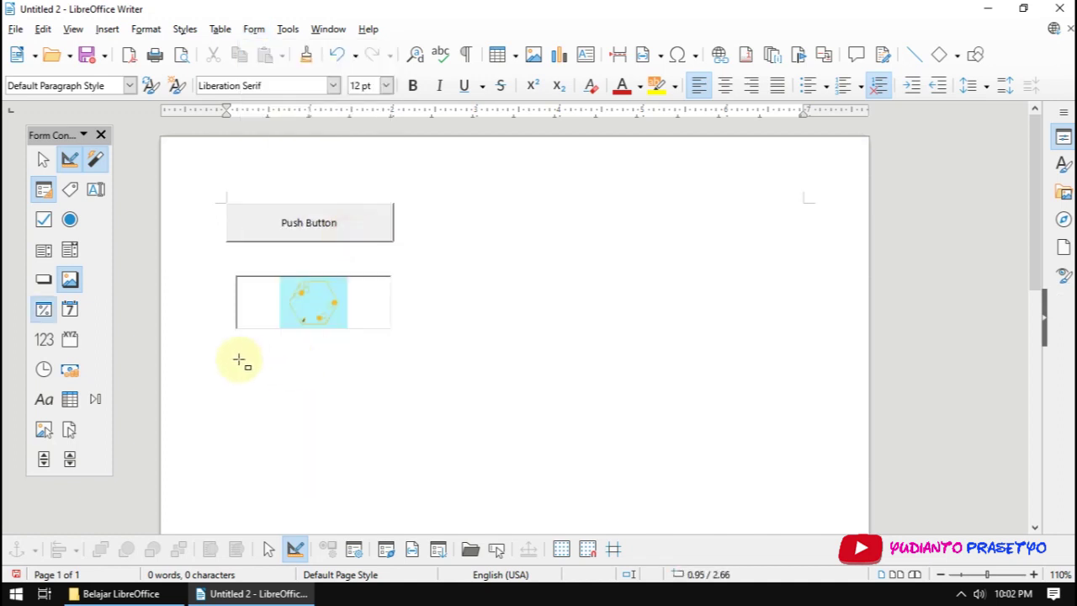
{"action": "left_click_drag", "start_coordinate": [238, 357], "coordinate": [391, 399]}
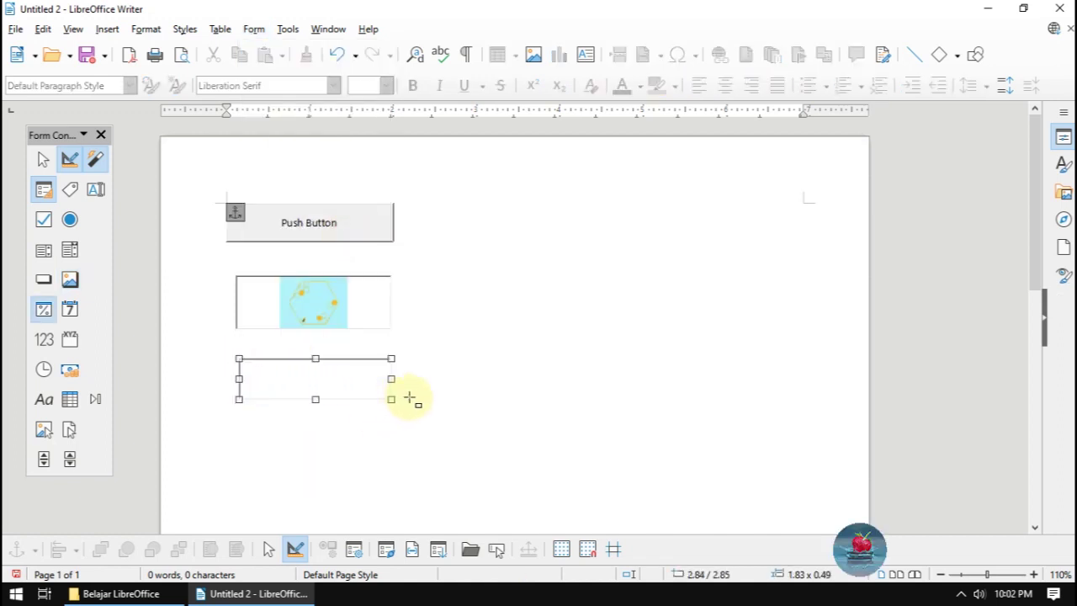
Examine the formatted field's general properties and the number format categories available for its Formatting, leaving the format unchosen.
{"action": "double_click", "coordinate": [354, 381]}
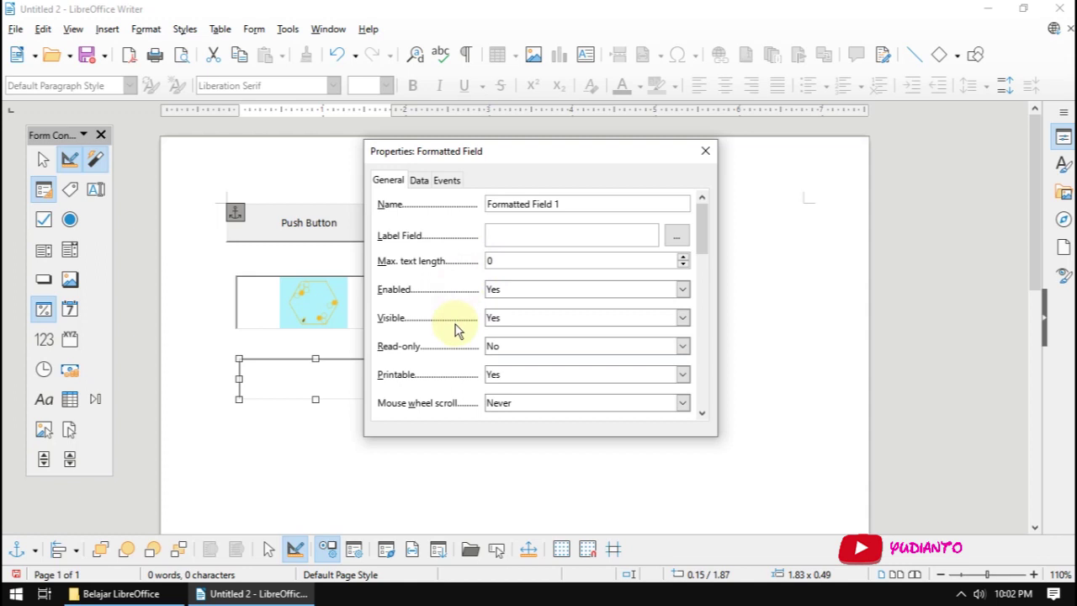
{"action": "scroll", "coordinate": [454, 334], "scroll_direction": "down", "scroll_amount": 2}
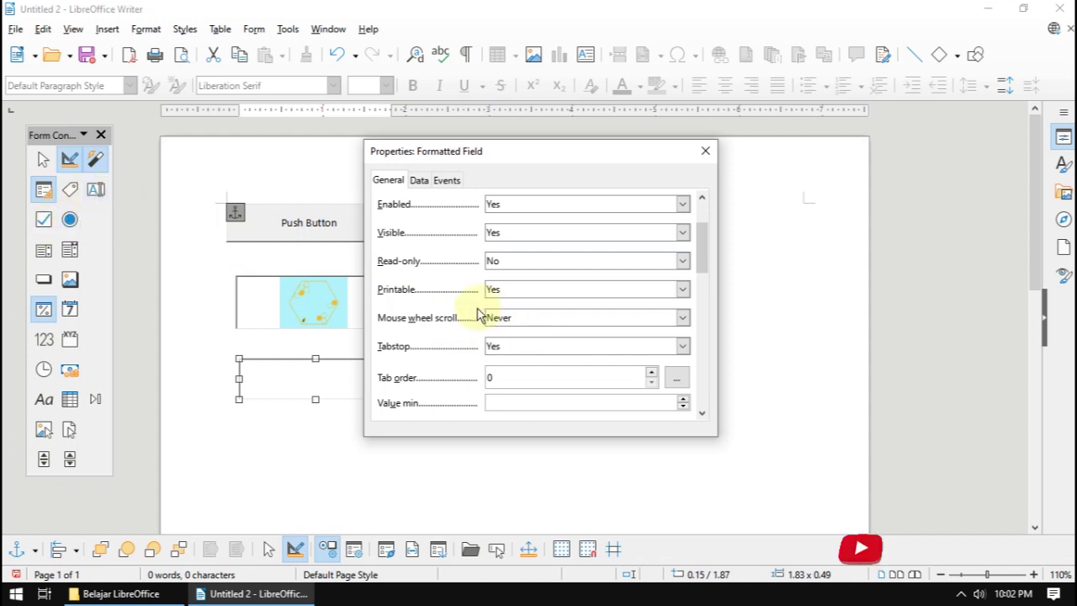
{"action": "scroll", "coordinate": [463, 324], "scroll_direction": "down", "scroll_amount": 4}
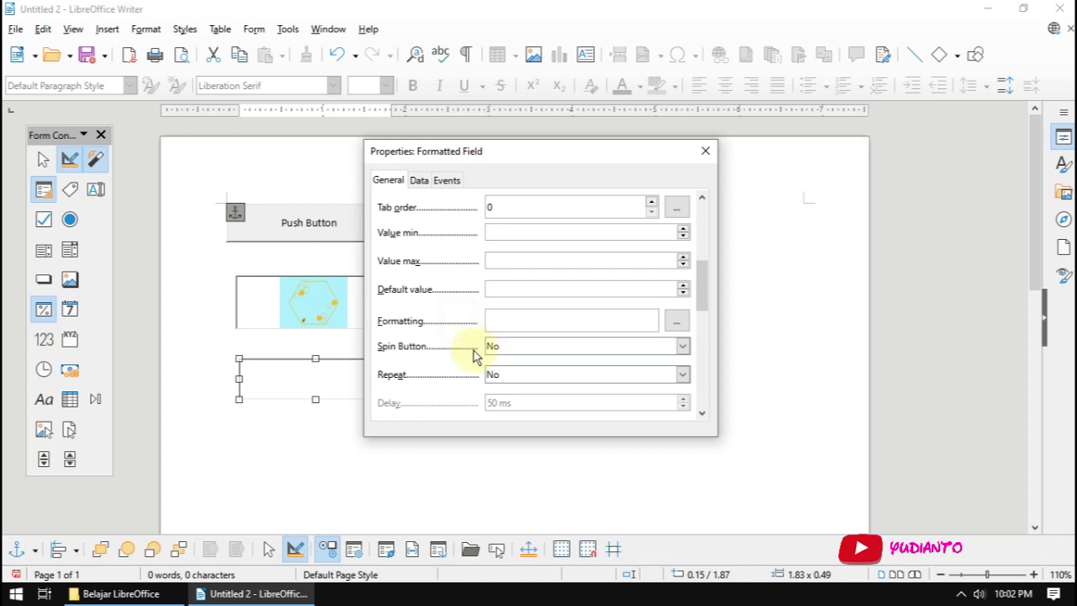
{"action": "scroll", "coordinate": [473, 356], "scroll_direction": "down", "scroll_amount": 3}
{"action": "scroll", "coordinate": [473, 356], "scroll_direction": "up", "scroll_amount": 3}
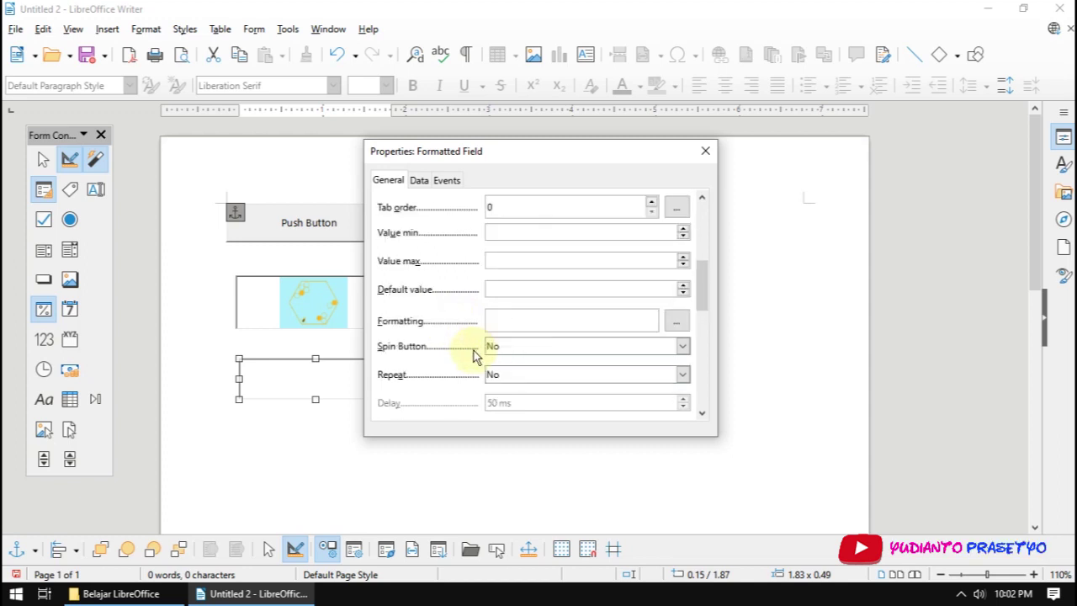
{"action": "left_click", "coordinate": [525, 325]}
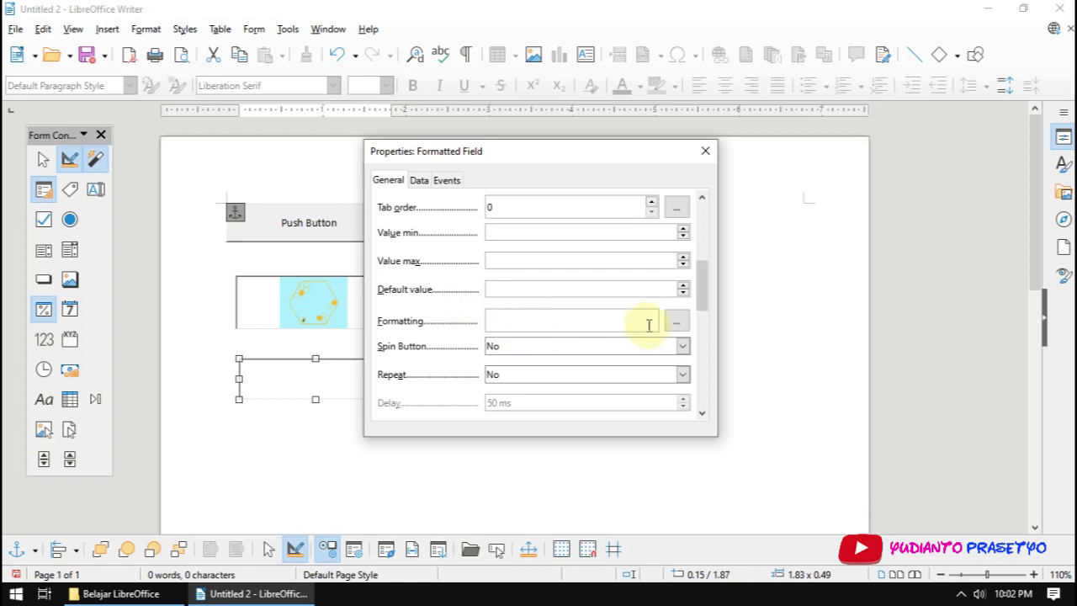
{"action": "left_click", "coordinate": [676, 323]}
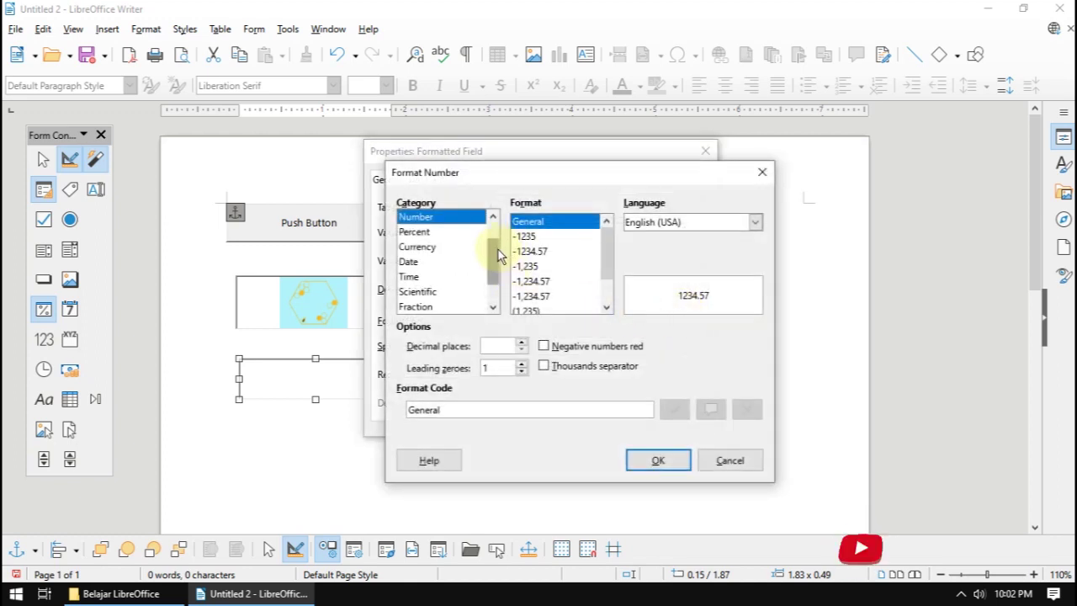
{"action": "left_click_drag", "start_coordinate": [494, 257], "coordinate": [488, 303]}
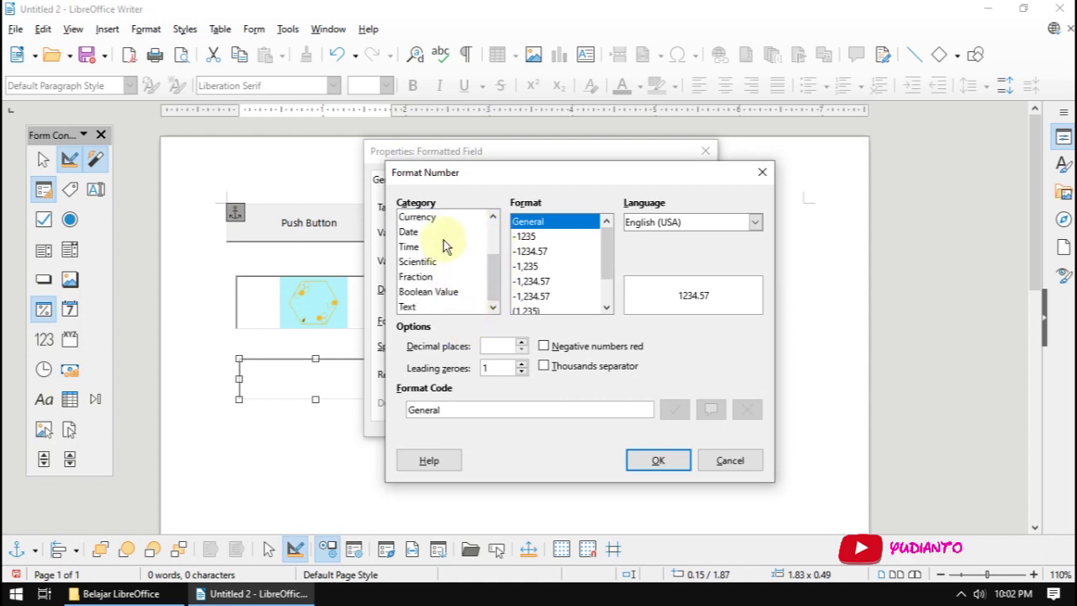
{"action": "left_click", "coordinate": [723, 460]}
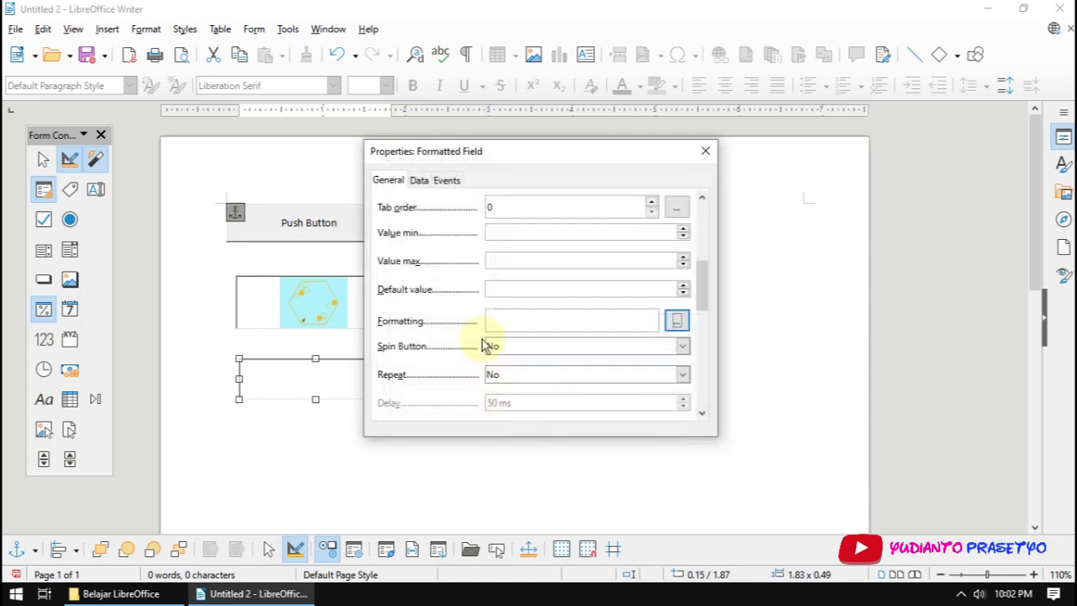
Review the formatted field's remaining general properties down to Help URL and close its properties.
{"action": "scroll", "coordinate": [524, 328], "scroll_direction": "down", "scroll_amount": 2}
{"action": "scroll", "coordinate": [522, 330], "scroll_direction": "down", "scroll_amount": 8}
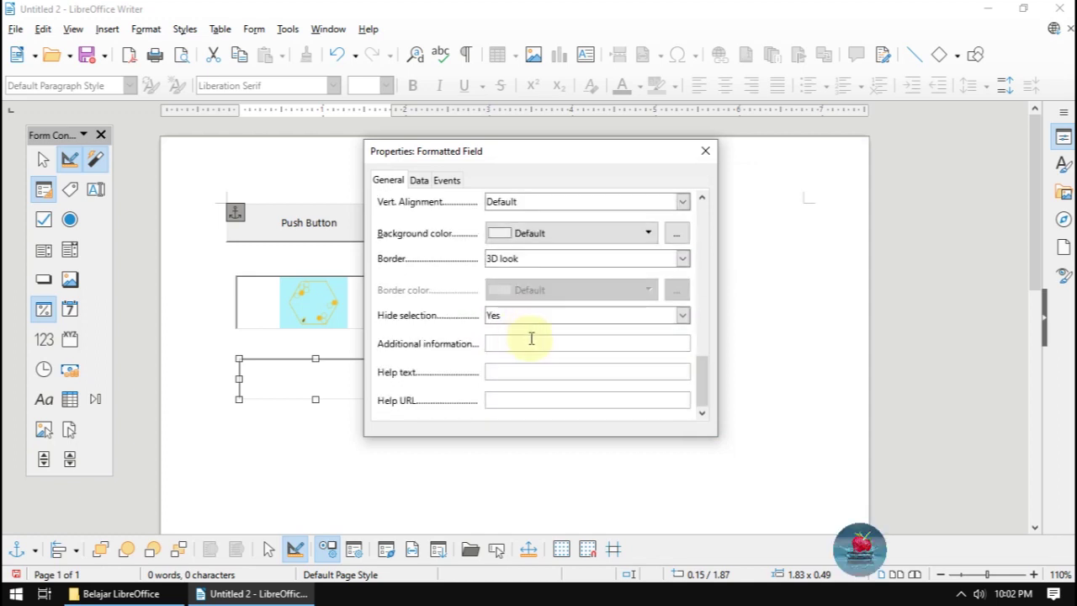
{"action": "scroll", "coordinate": [531, 336], "scroll_direction": "up", "scroll_amount": 10}
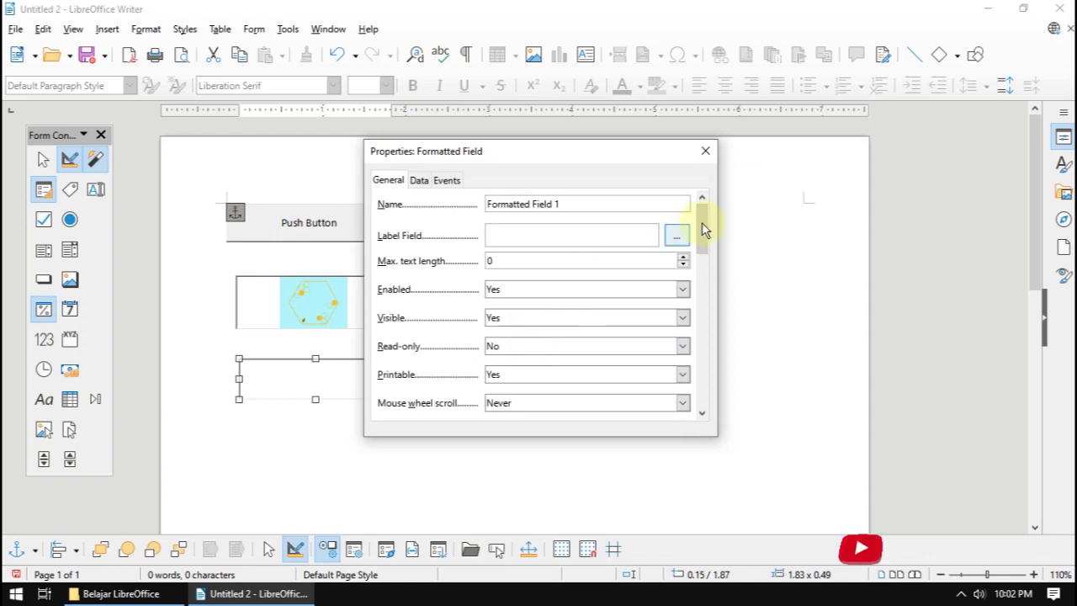
{"action": "left_click", "coordinate": [705, 152]}
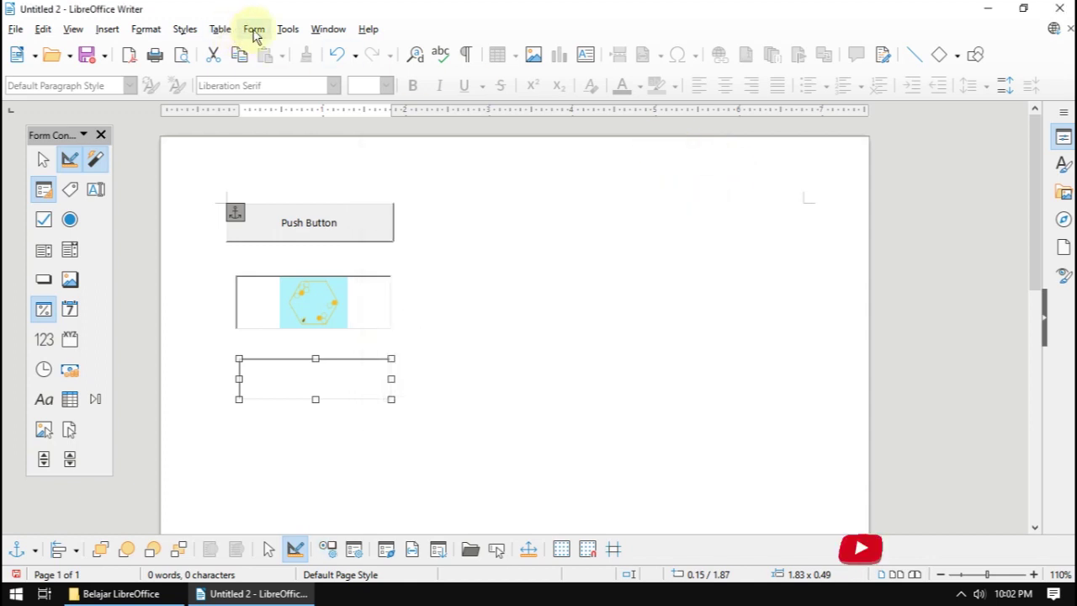
Draw a date field about 2.10 by 0.39 inches to the right of the push button.
{"action": "left_click", "coordinate": [252, 31]}
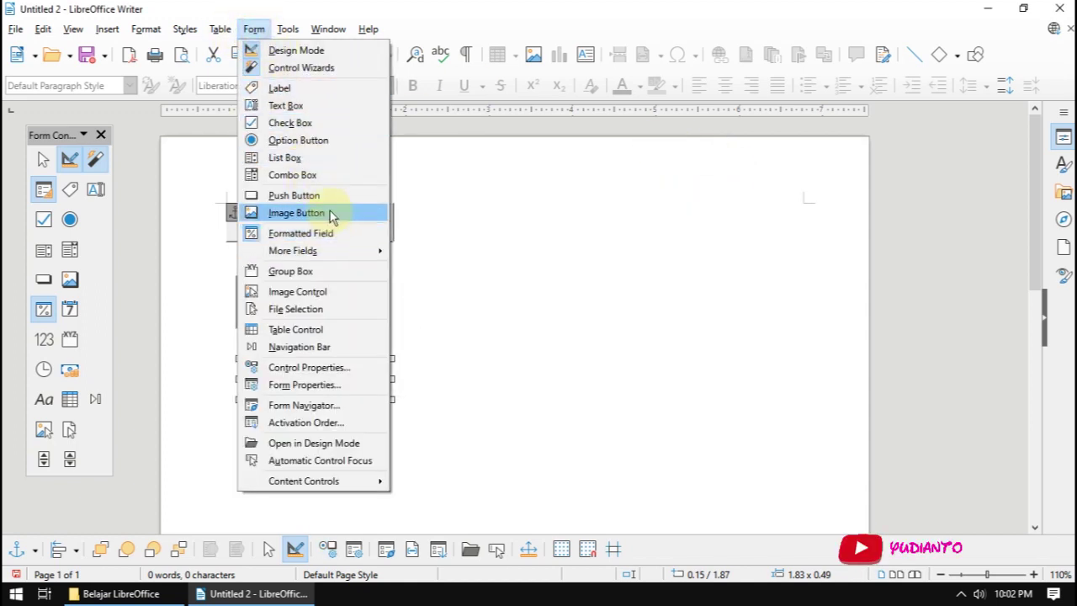
{"action": "mouse_move", "coordinate": [345, 251]}
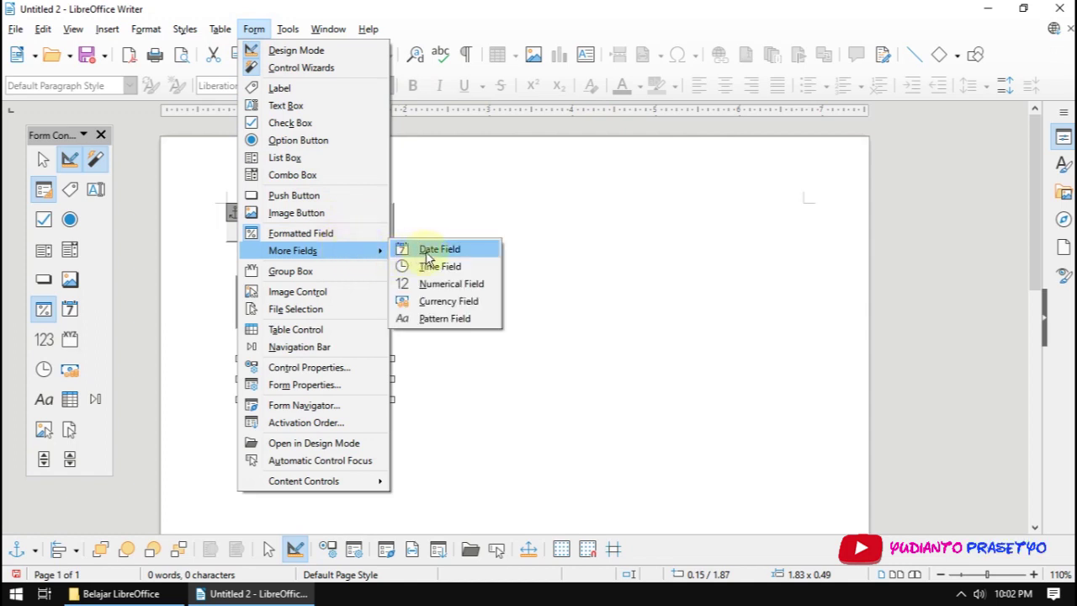
{"action": "left_click", "coordinate": [431, 255]}
{"action": "left_click_drag", "start_coordinate": [482, 205], "coordinate": [656, 234]}
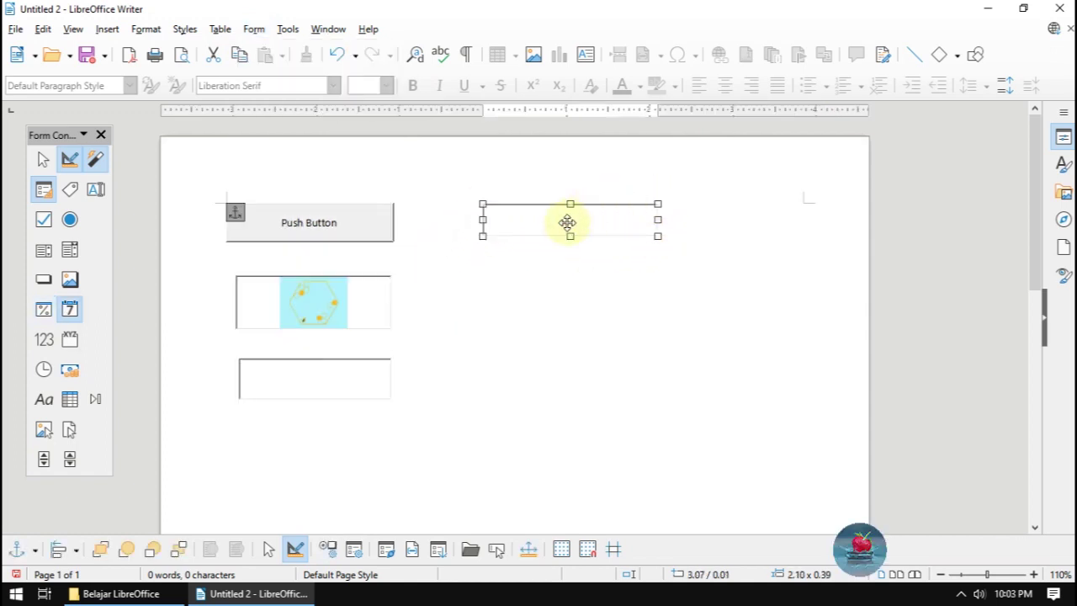
Examine the date field's general properties, including its date limits, format and default date, and close them.
{"action": "double_click", "coordinate": [568, 225]}
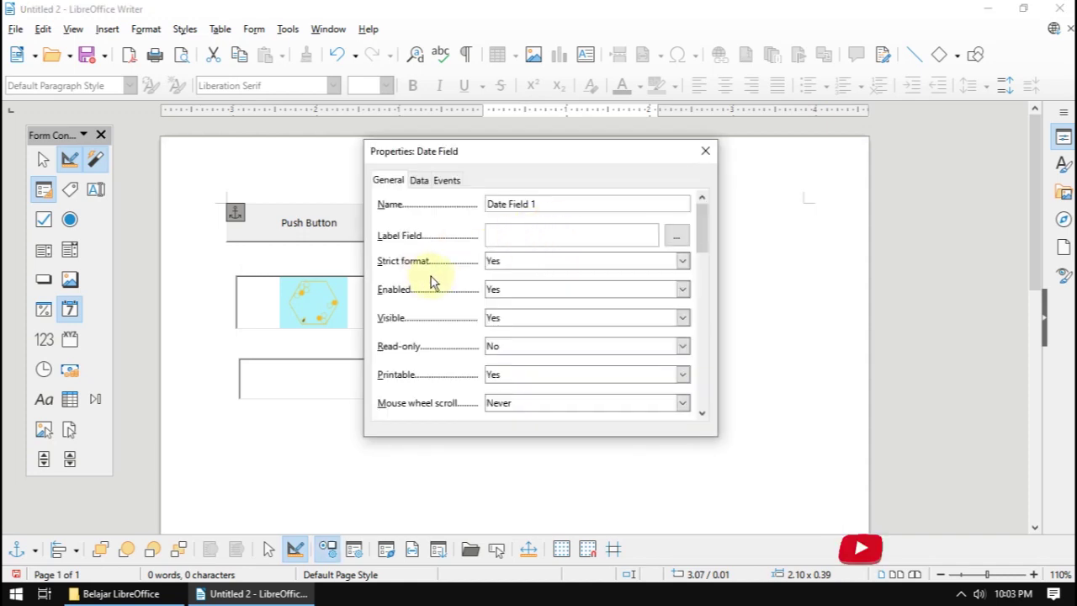
{"action": "scroll", "coordinate": [435, 284], "scroll_direction": "down", "scroll_amount": 2}
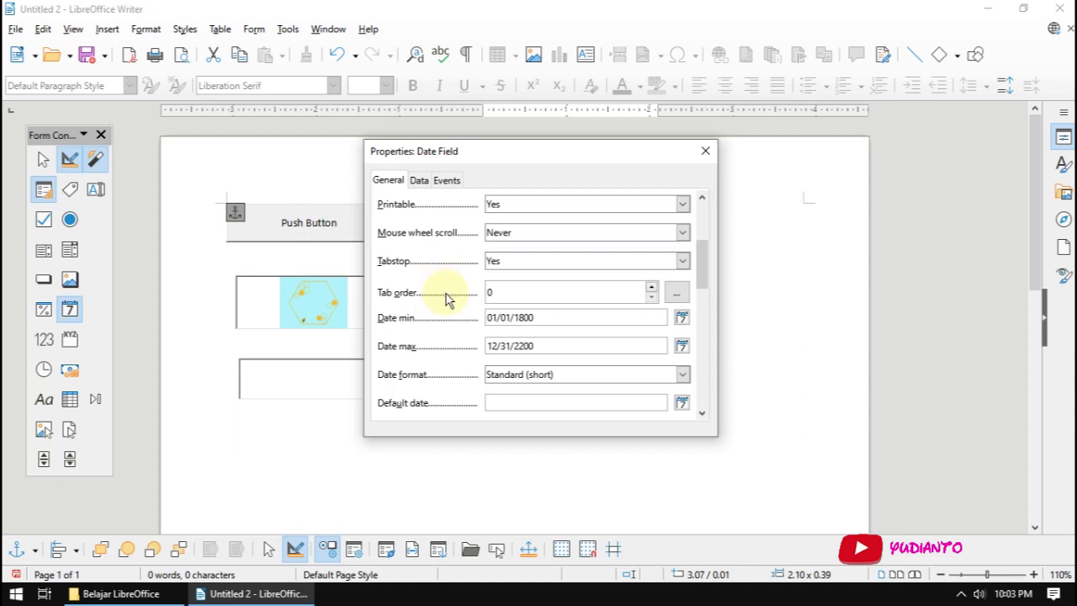
{"action": "scroll", "coordinate": [448, 303], "scroll_direction": "down", "scroll_amount": 1}
{"action": "scroll", "coordinate": [447, 304], "scroll_direction": "up", "scroll_amount": 1}
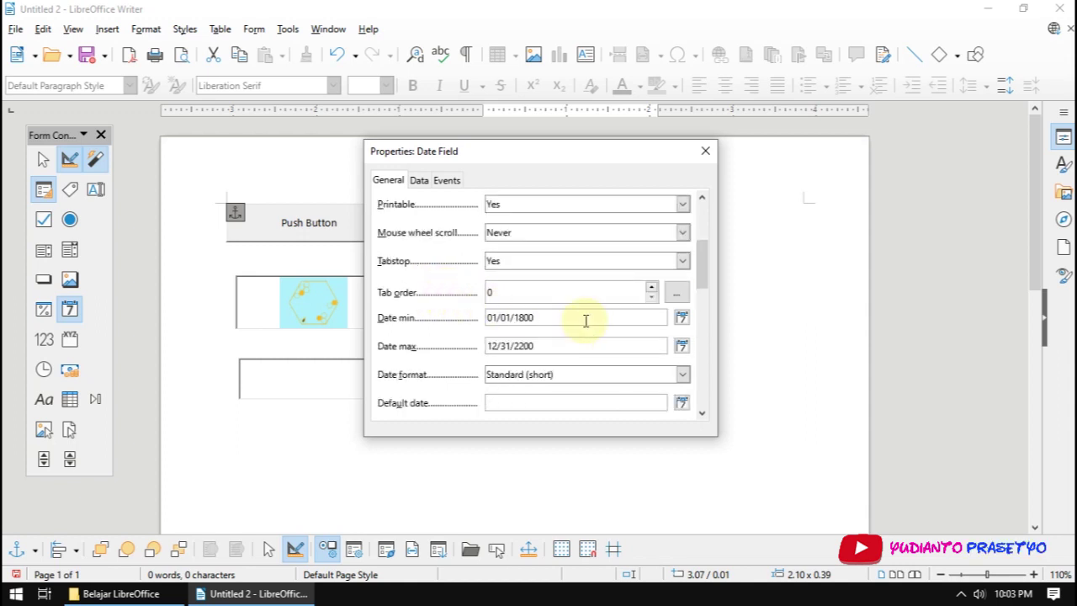
{"action": "scroll", "coordinate": [454, 289], "scroll_direction": "up", "scroll_amount": 1}
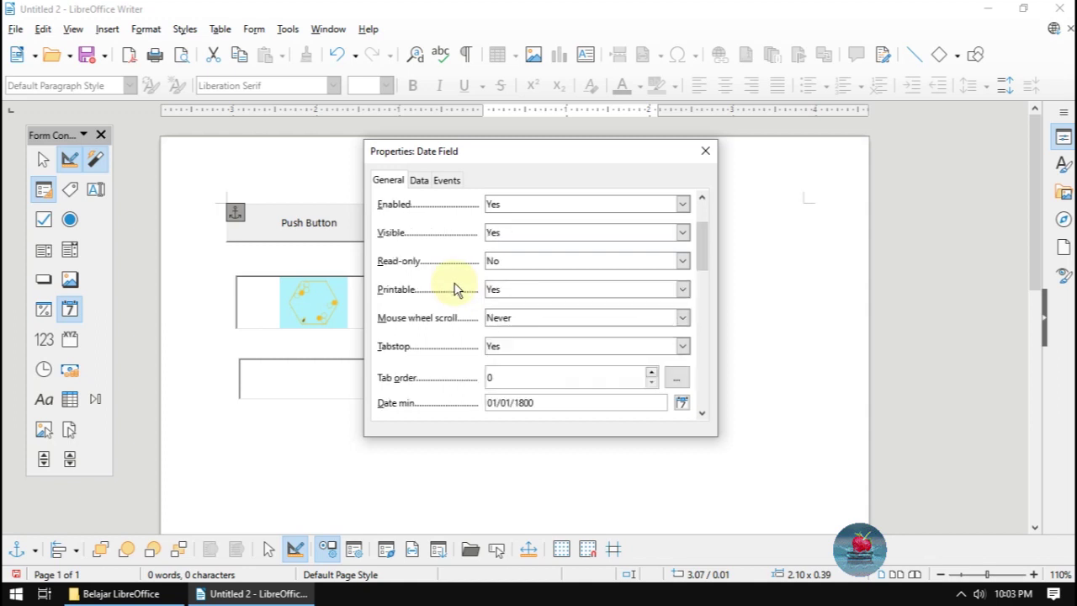
{"action": "scroll", "coordinate": [457, 288], "scroll_direction": "down", "scroll_amount": 1}
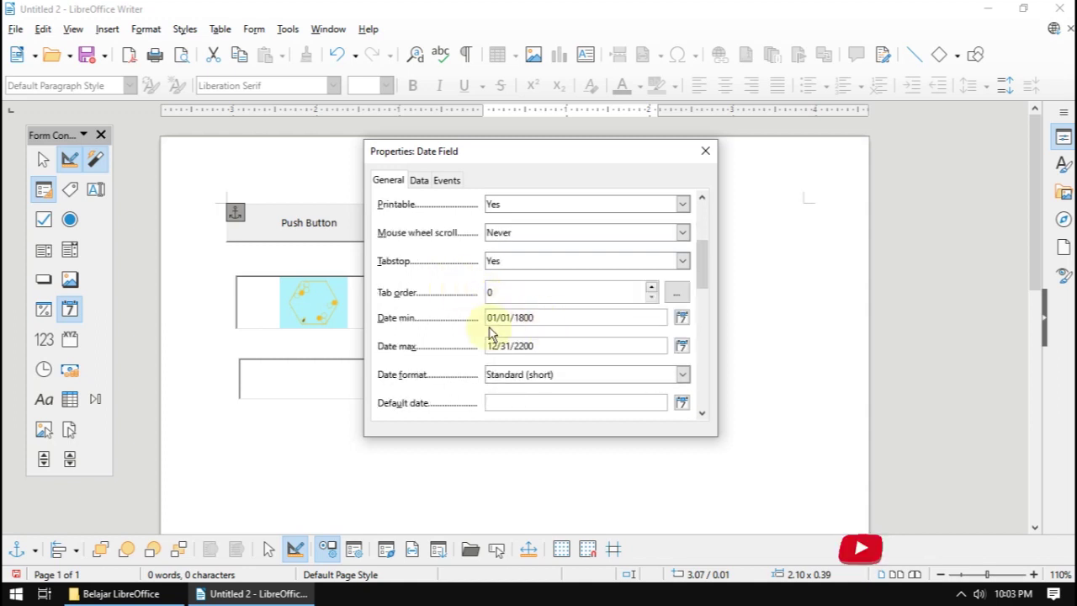
{"action": "scroll", "coordinate": [464, 345], "scroll_direction": "down", "scroll_amount": 3}
{"action": "scroll", "coordinate": [465, 345], "scroll_direction": "down", "scroll_amount": 2}
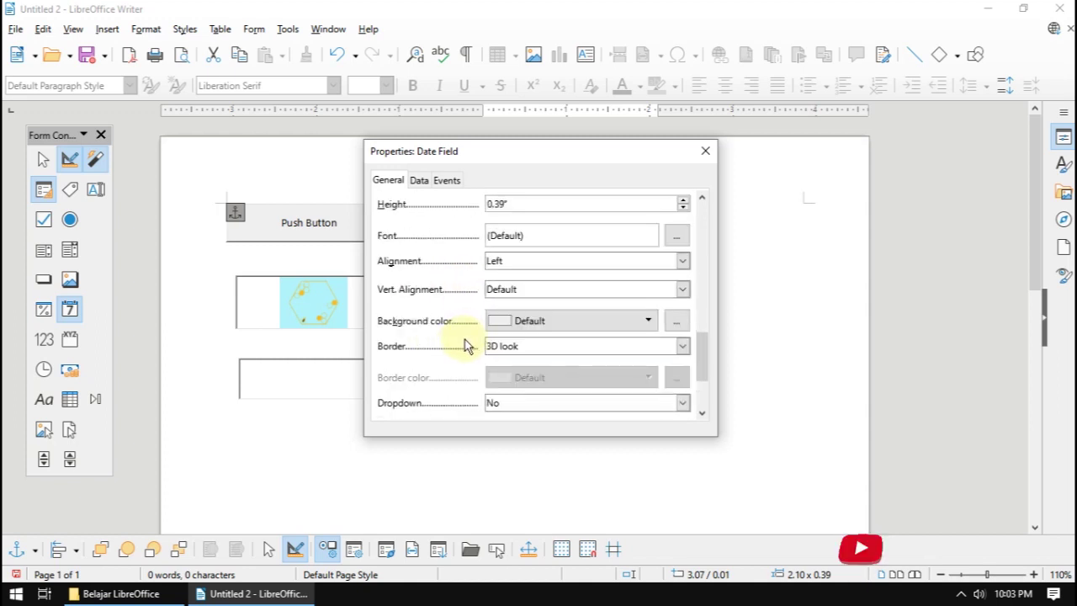
{"action": "scroll", "coordinate": [466, 344], "scroll_direction": "down", "scroll_amount": 3}
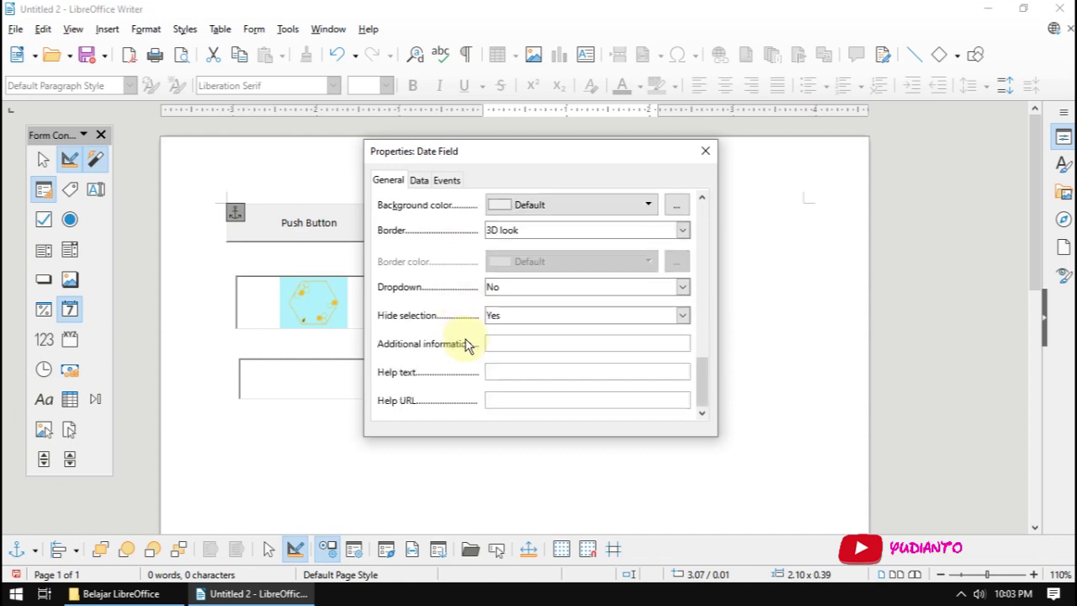
{"action": "left_click", "coordinate": [705, 151]}
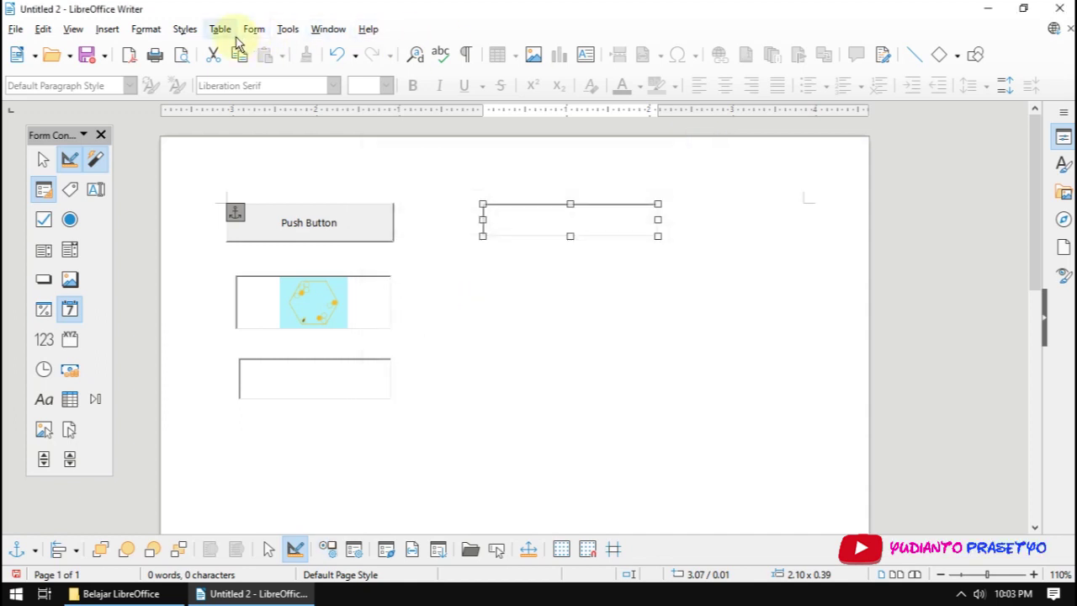
Draw a time field about 2.18 by 0.42 inches below the date field.
{"action": "left_click", "coordinate": [253, 29]}
{"action": "mouse_move", "coordinate": [378, 250]}
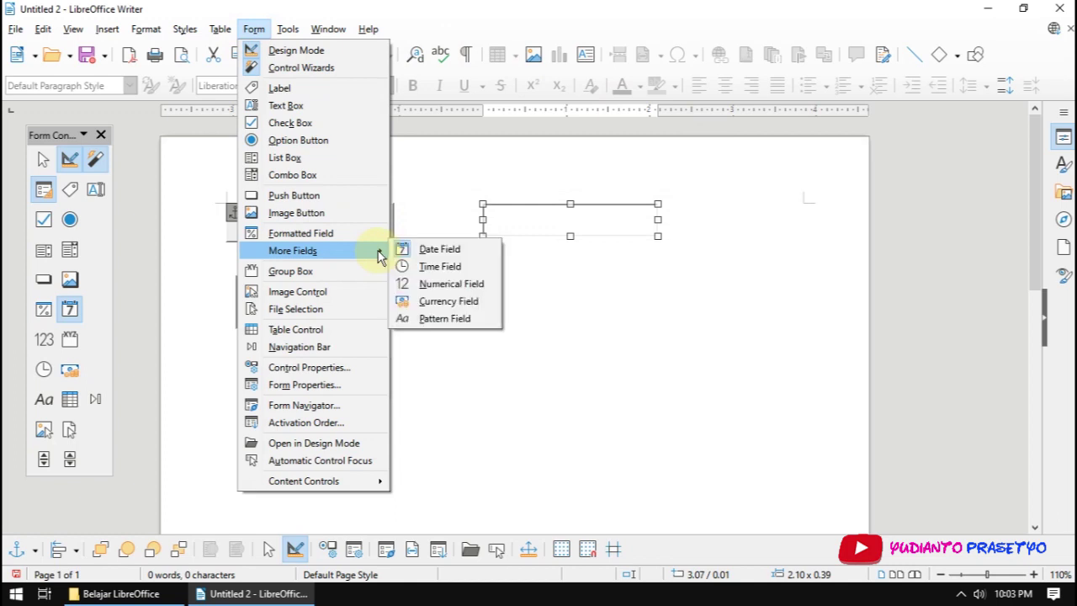
{"action": "left_click", "coordinate": [439, 268]}
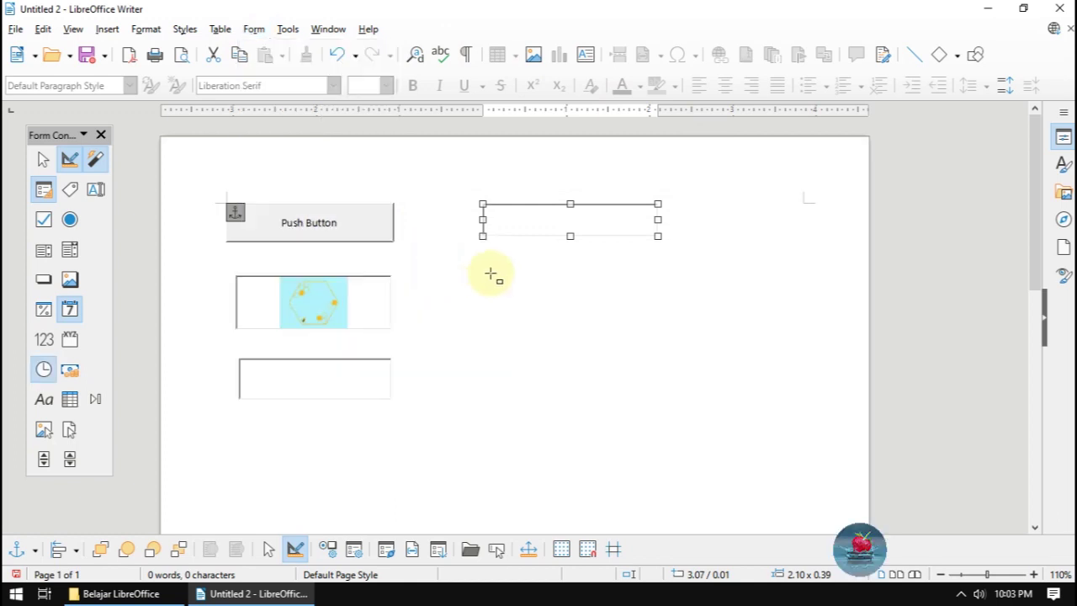
{"action": "left_click_drag", "start_coordinate": [490, 264], "coordinate": [667, 298]}
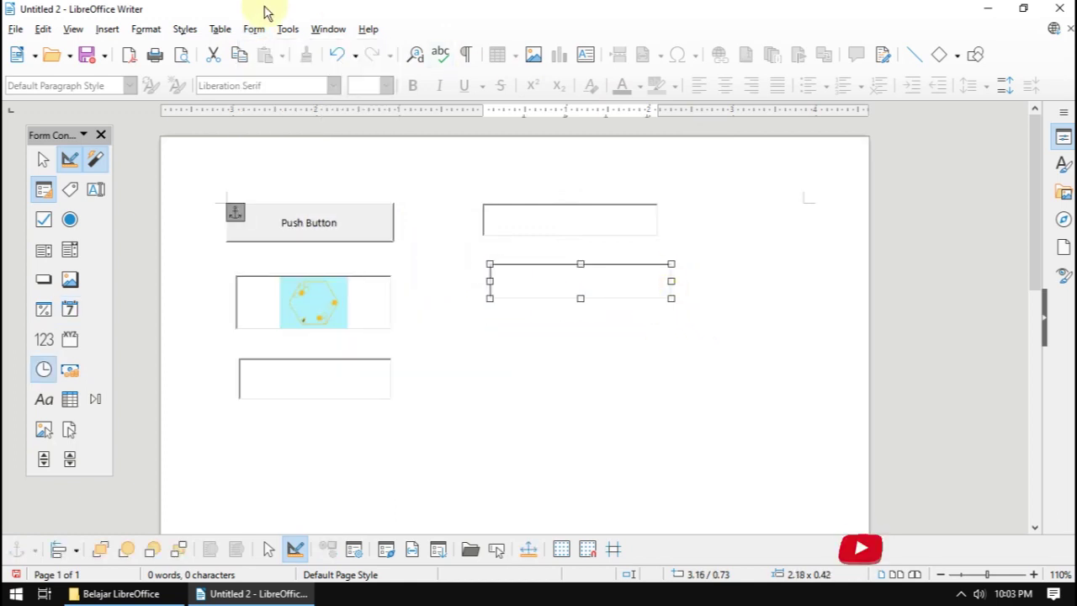
Examine the time field's general properties, including its time limits, format and default time, and close them.
{"action": "double_click", "coordinate": [561, 284]}
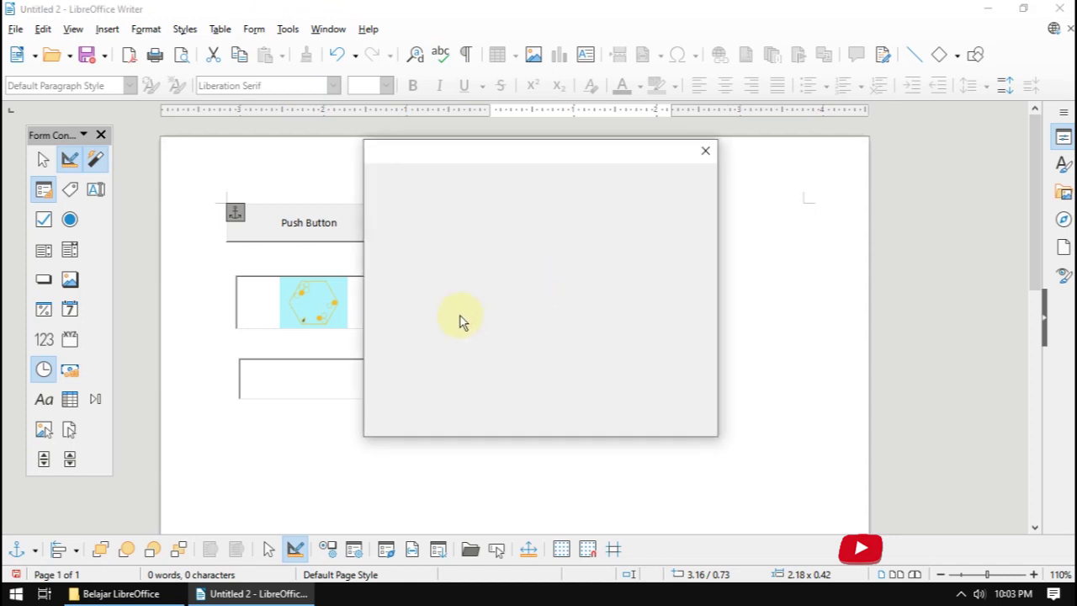
{"action": "scroll", "coordinate": [461, 324], "scroll_direction": "down", "scroll_amount": 3}
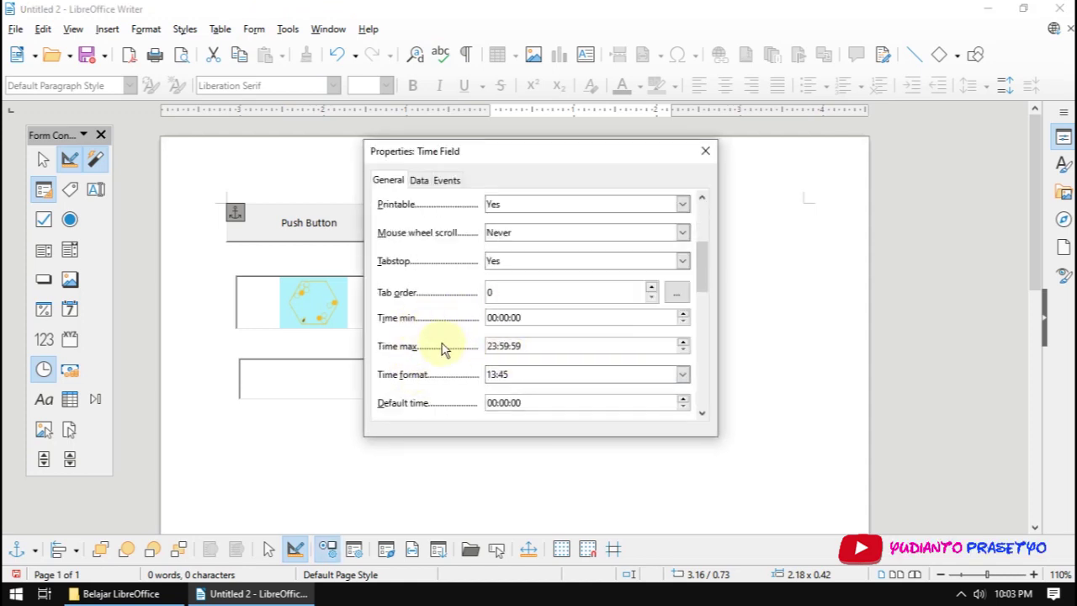
{"action": "scroll", "coordinate": [440, 344], "scroll_direction": "down", "scroll_amount": 2}
{"action": "scroll", "coordinate": [431, 281], "scroll_direction": "up", "scroll_amount": 1}
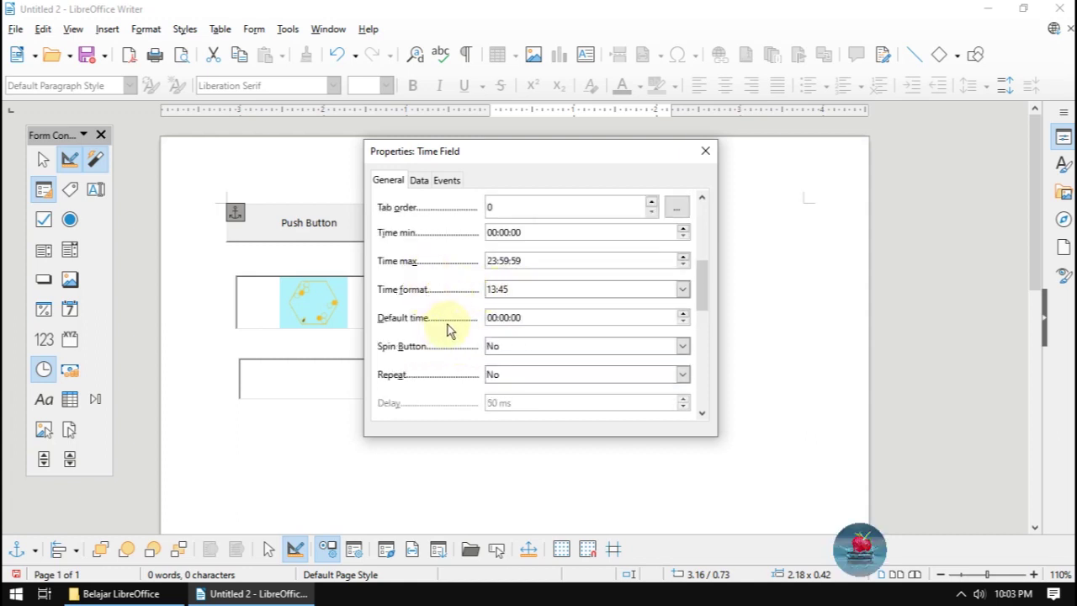
{"action": "scroll", "coordinate": [446, 329], "scroll_direction": "down", "scroll_amount": 1}
{"action": "scroll", "coordinate": [442, 287], "scroll_direction": "down", "scroll_amount": 1}
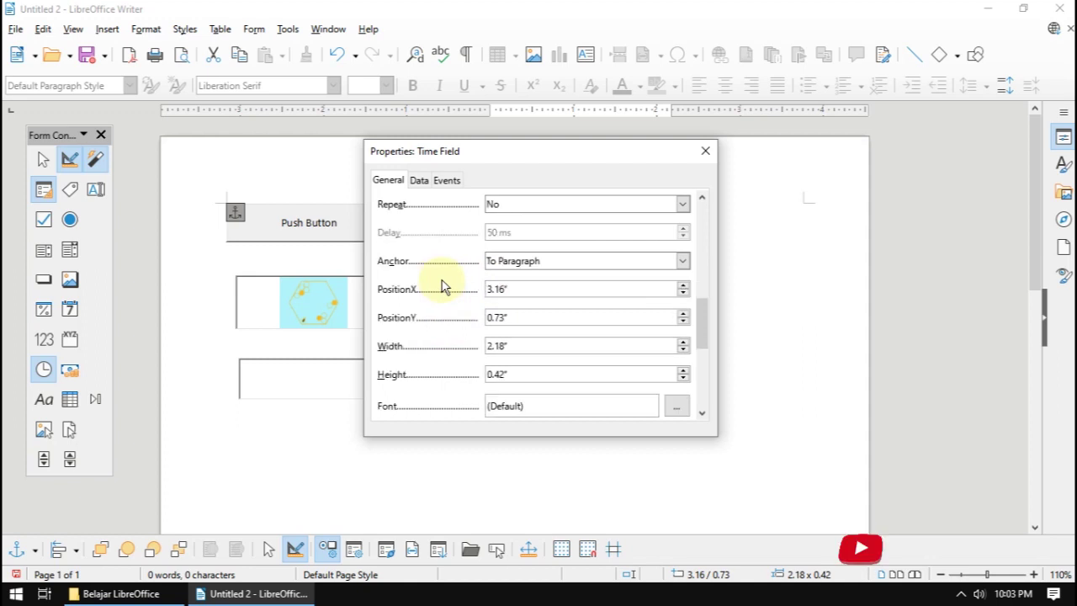
{"action": "scroll", "coordinate": [443, 286], "scroll_direction": "down", "scroll_amount": 3}
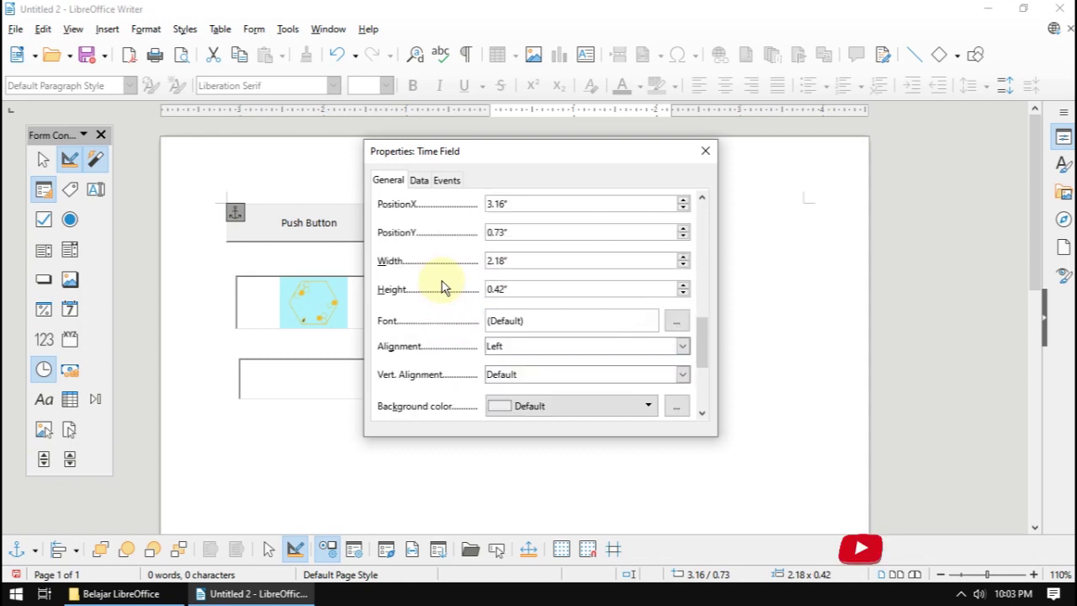
{"action": "left_click", "coordinate": [705, 151]}
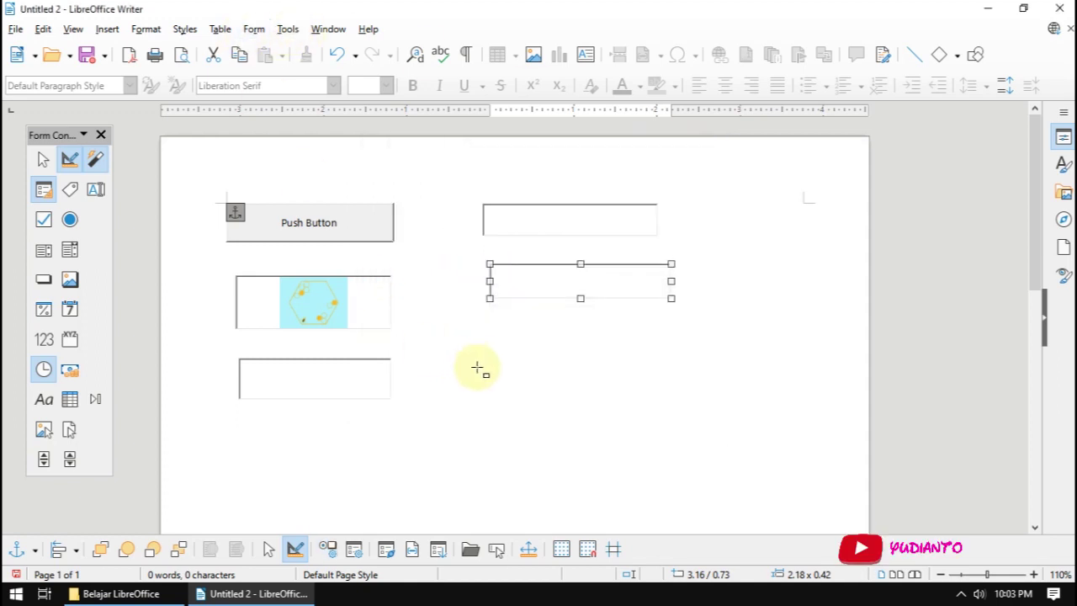
Draw a numerical field about 2.12 by 0.44 inches below the time field.
{"action": "left_click", "coordinate": [477, 367]}
{"action": "left_click", "coordinate": [254, 28]}
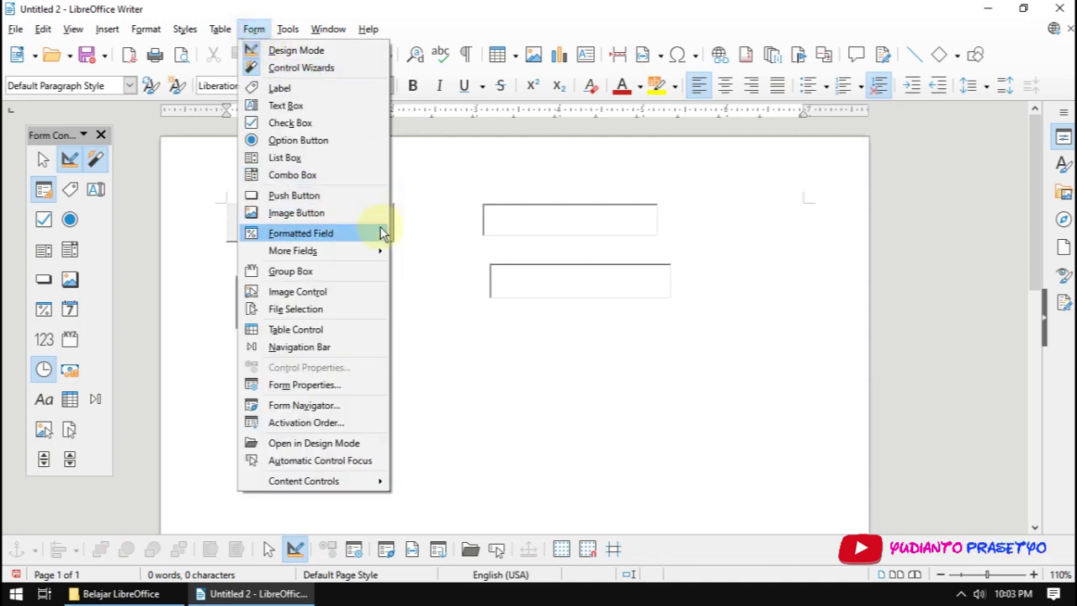
{"action": "mouse_move", "coordinate": [372, 250]}
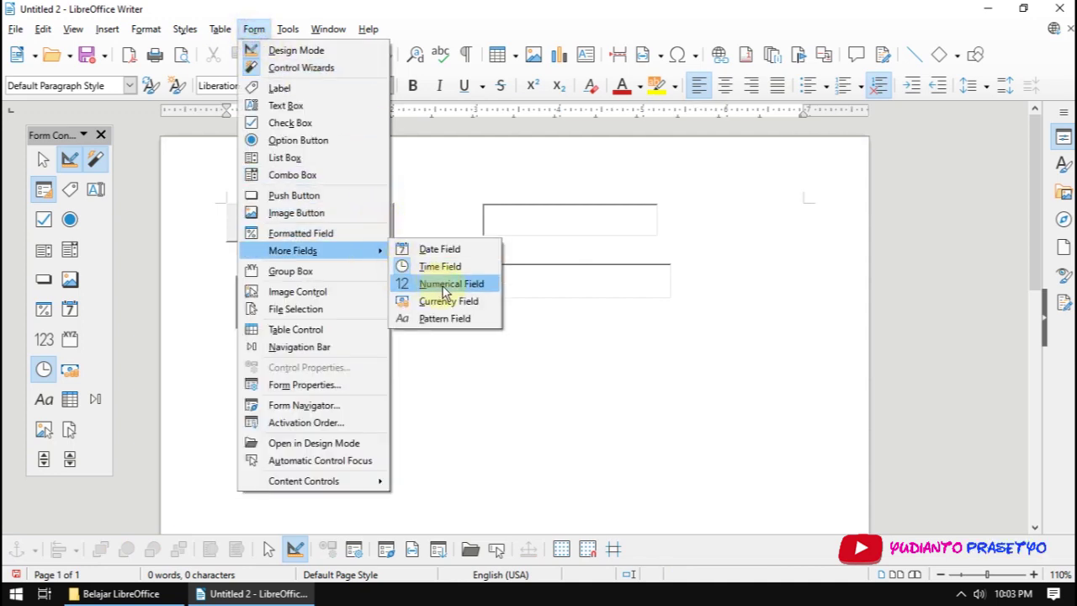
{"action": "left_click", "coordinate": [448, 290]}
{"action": "mouse_move", "coordinate": [493, 319]}
{"action": "left_mouse_down"}
{"action": "mouse_move", "coordinate": [649, 379]}
{"action": "mouse_move", "coordinate": [669, 356]}
{"action": "left_mouse_up"}
Examine the numerical field's general properties, including its value limits, increment and default value, and close them.
{"action": "double_click", "coordinate": [603, 343]}
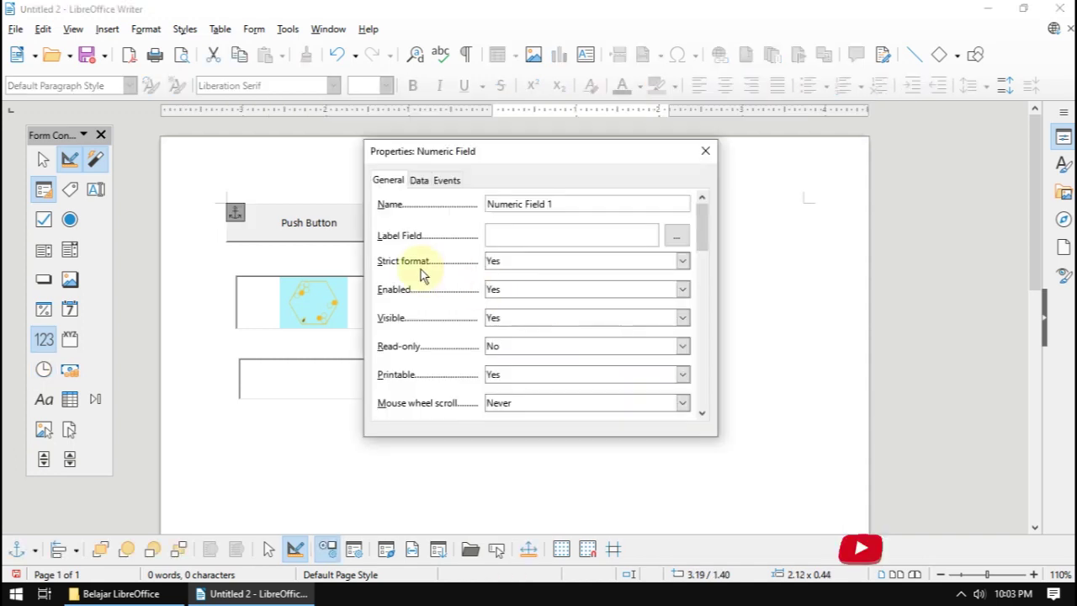
{"action": "scroll", "coordinate": [446, 309], "scroll_direction": "down", "scroll_amount": 2}
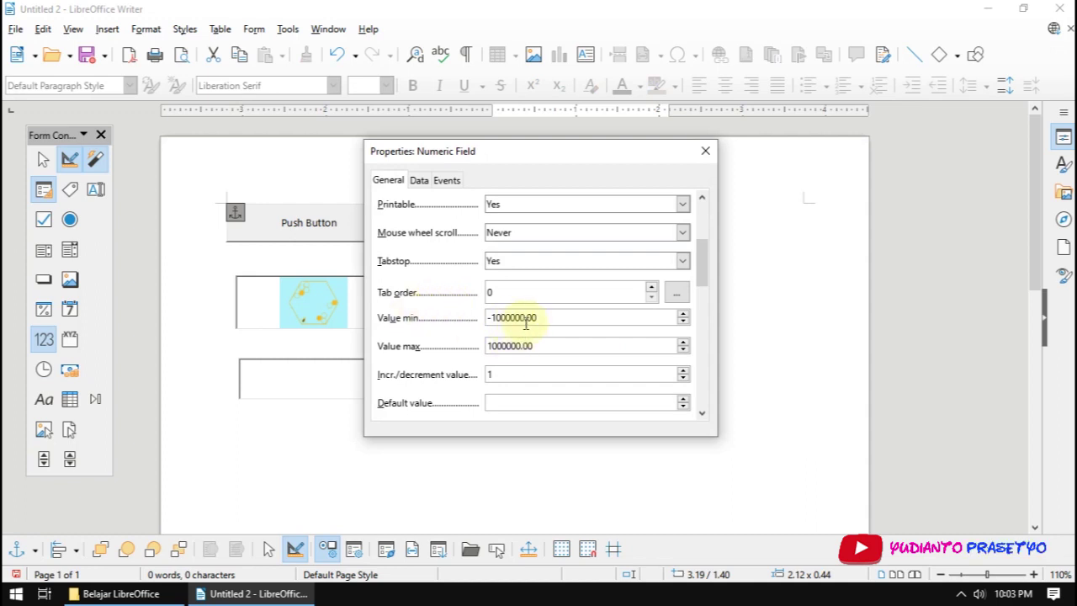
{"action": "scroll", "coordinate": [449, 337], "scroll_direction": "down", "scroll_amount": 5}
{"action": "scroll", "coordinate": [449, 337], "scroll_direction": "down", "scroll_amount": 3}
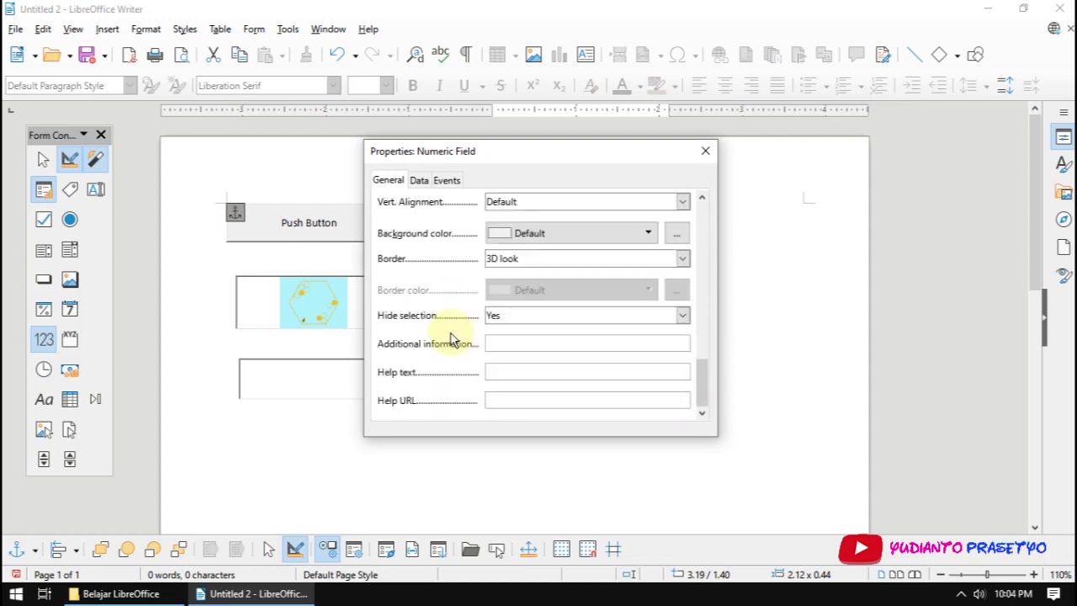
{"action": "left_click", "coordinate": [705, 150]}
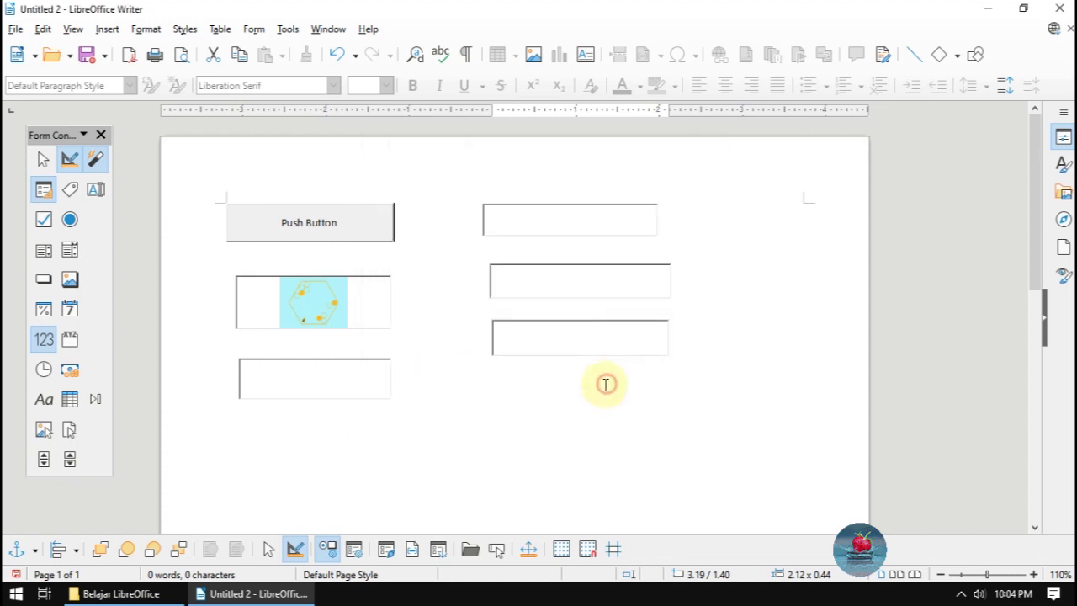
{"action": "left_click", "coordinate": [606, 382]}
Draw a currency field about 2.18 by 0.47 inches below the numerical field.
{"action": "left_click", "coordinate": [254, 30]}
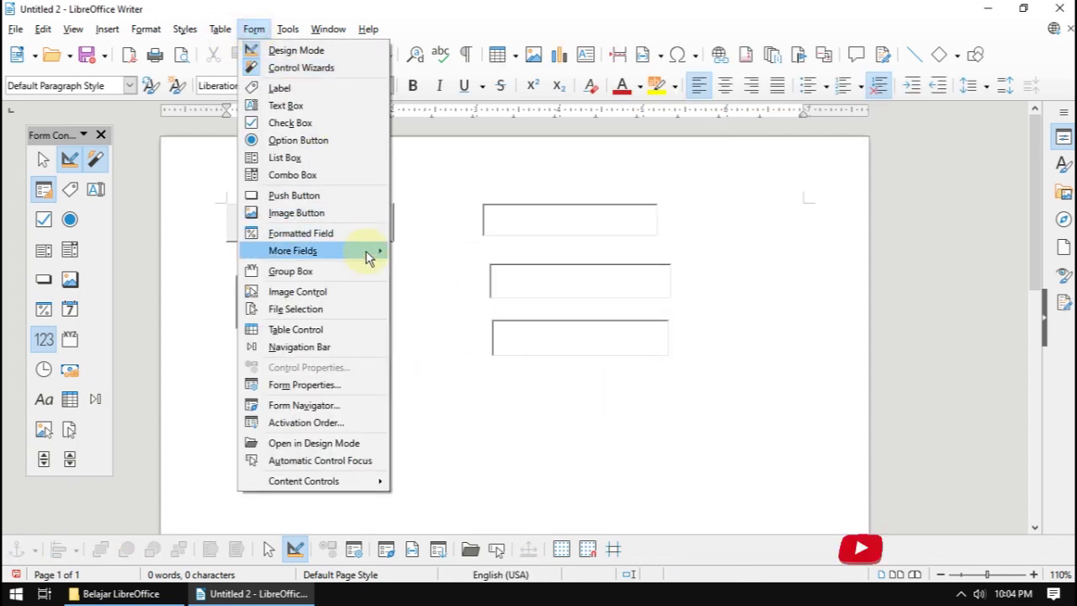
{"action": "mouse_move", "coordinate": [366, 253]}
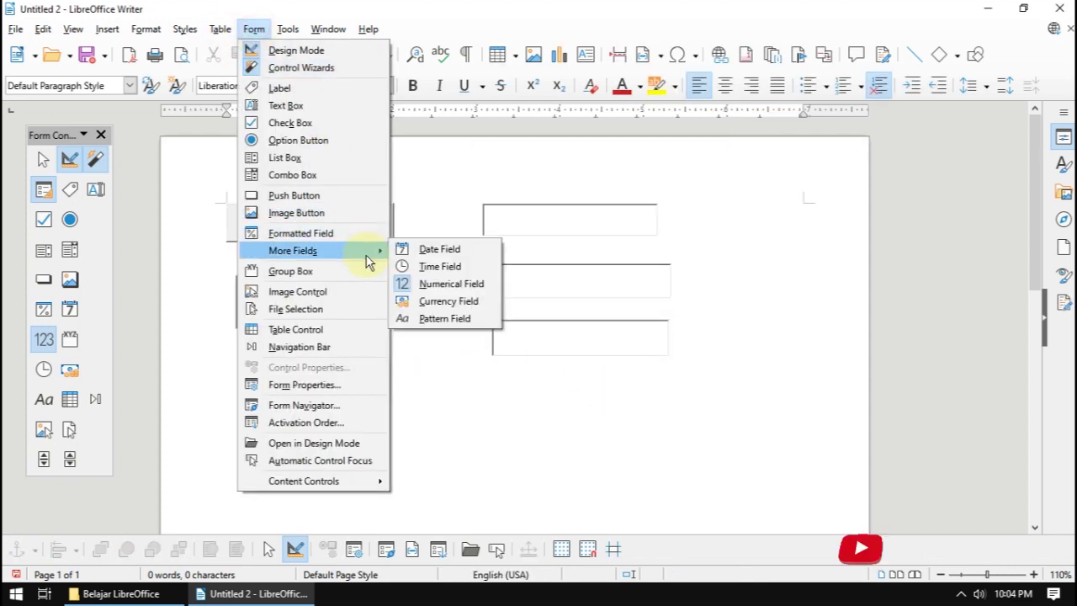
{"action": "left_click", "coordinate": [456, 302]}
{"action": "mouse_move", "coordinate": [492, 374]}
{"action": "left_mouse_down"}
{"action": "mouse_move", "coordinate": [684, 438]}
{"action": "mouse_move", "coordinate": [674, 414]}
{"action": "left_mouse_up"}
Examine the currency field's general properties, including its value limits, decimal accuracy, thousands separator and currency symbol, and close them.
{"action": "double_click", "coordinate": [596, 393]}
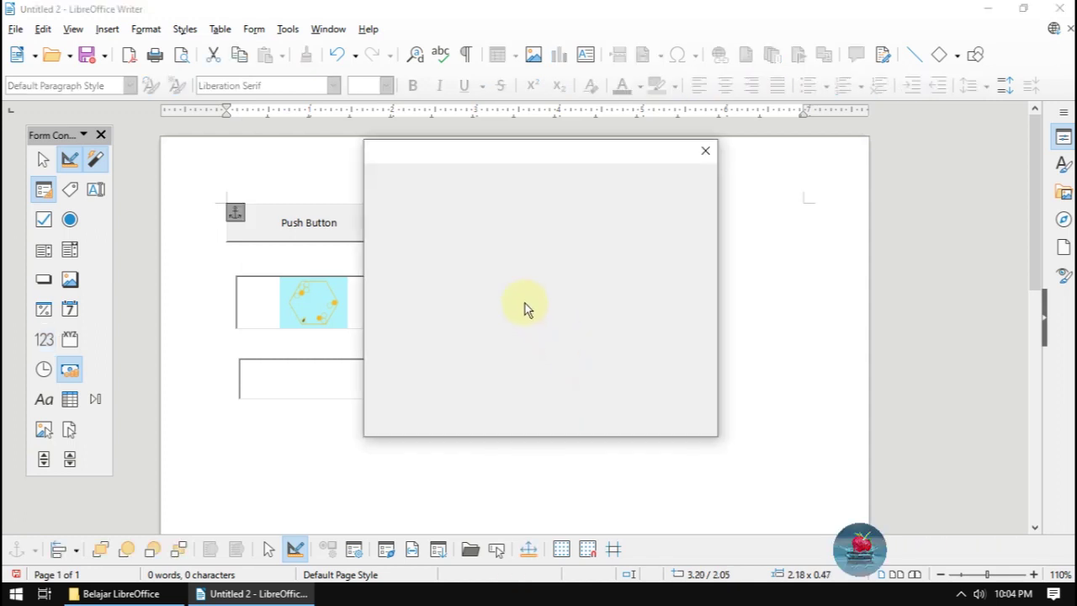
{"action": "scroll", "coordinate": [452, 345], "scroll_direction": "down", "scroll_amount": 3}
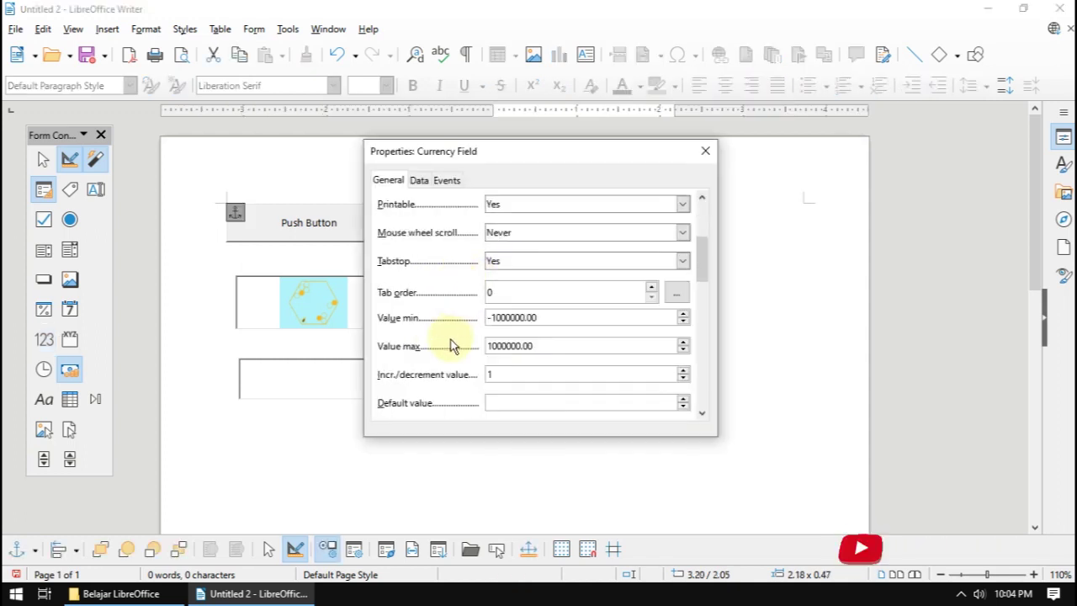
{"action": "scroll", "coordinate": [431, 352], "scroll_direction": "down", "scroll_amount": 1}
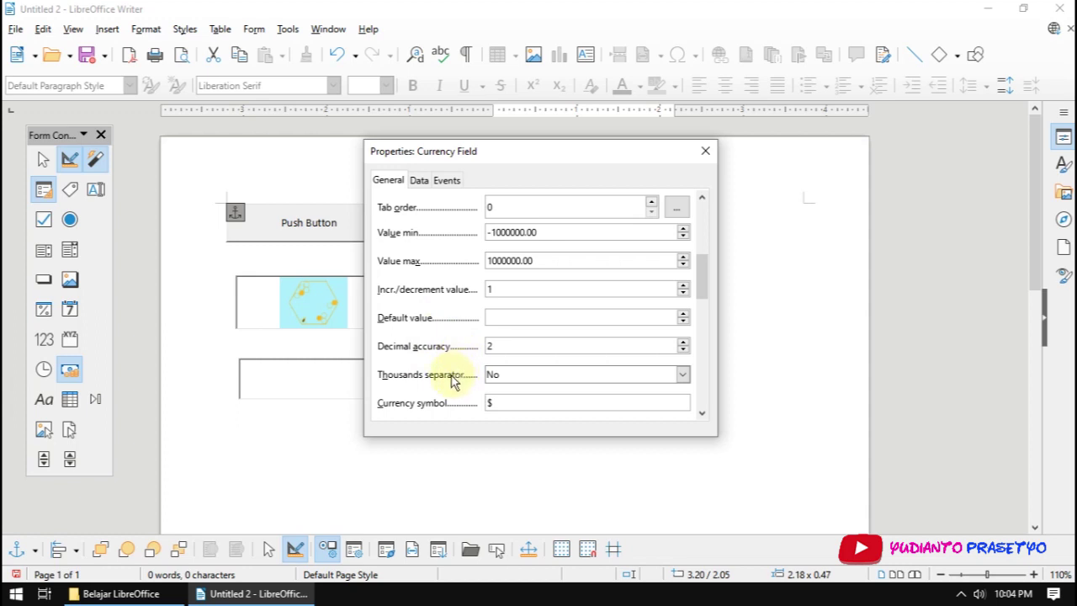
{"action": "scroll", "coordinate": [454, 381], "scroll_direction": "down", "scroll_amount": 1}
{"action": "scroll", "coordinate": [447, 279], "scroll_direction": "down", "scroll_amount": 5}
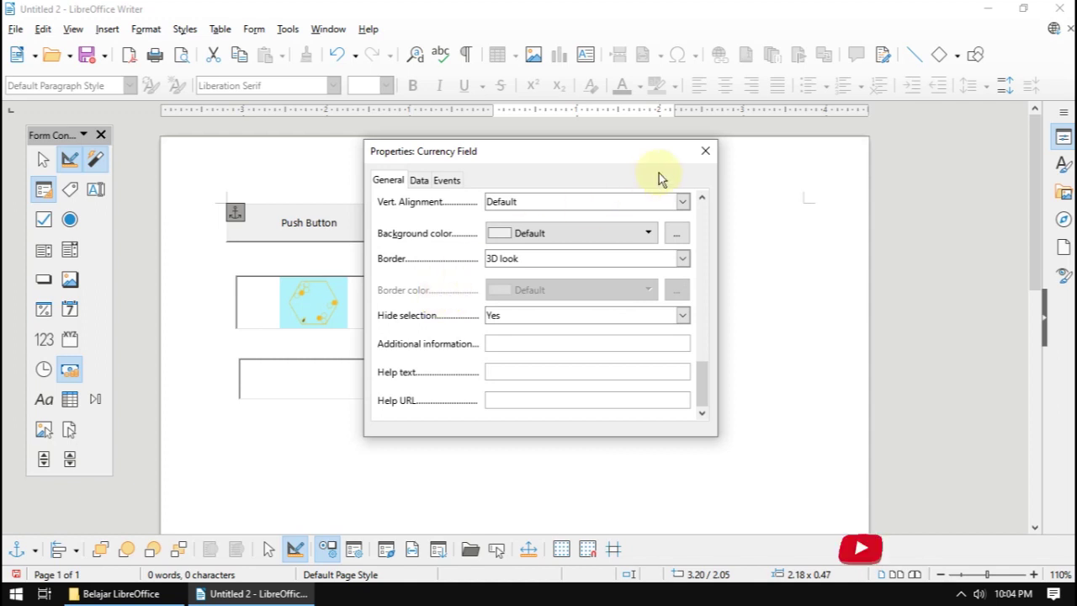
{"action": "left_click", "coordinate": [705, 151]}
{"action": "left_click", "coordinate": [596, 465]}
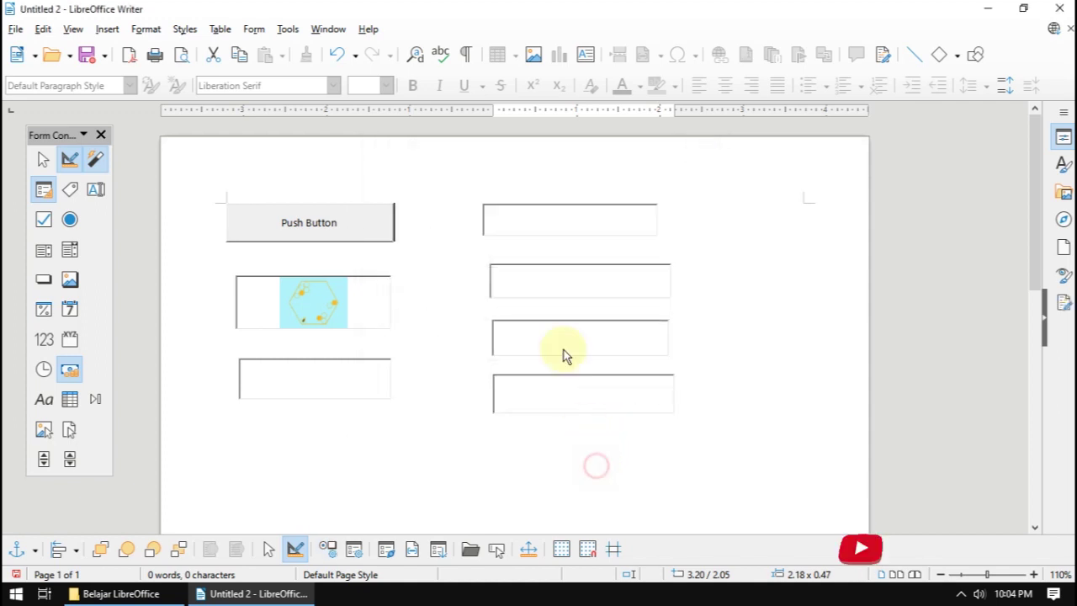
Draw a pattern field about 2.27 by 0.51 inches below the currency field.
{"action": "left_click", "coordinate": [254, 31]}
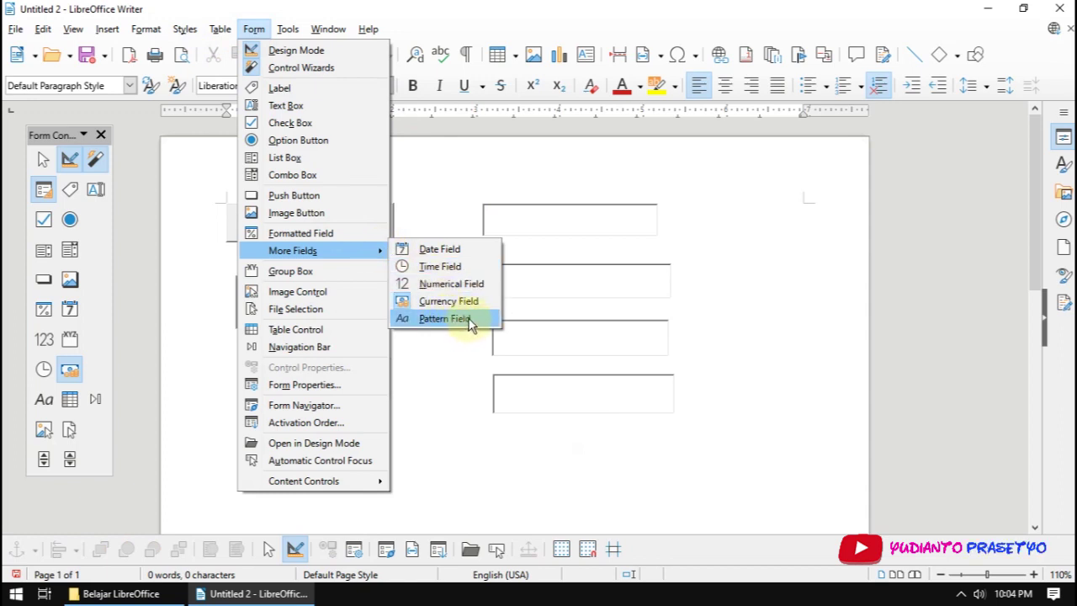
{"action": "left_click", "coordinate": [445, 319]}
{"action": "left_click_drag", "start_coordinate": [493, 437], "coordinate": [682, 478]}
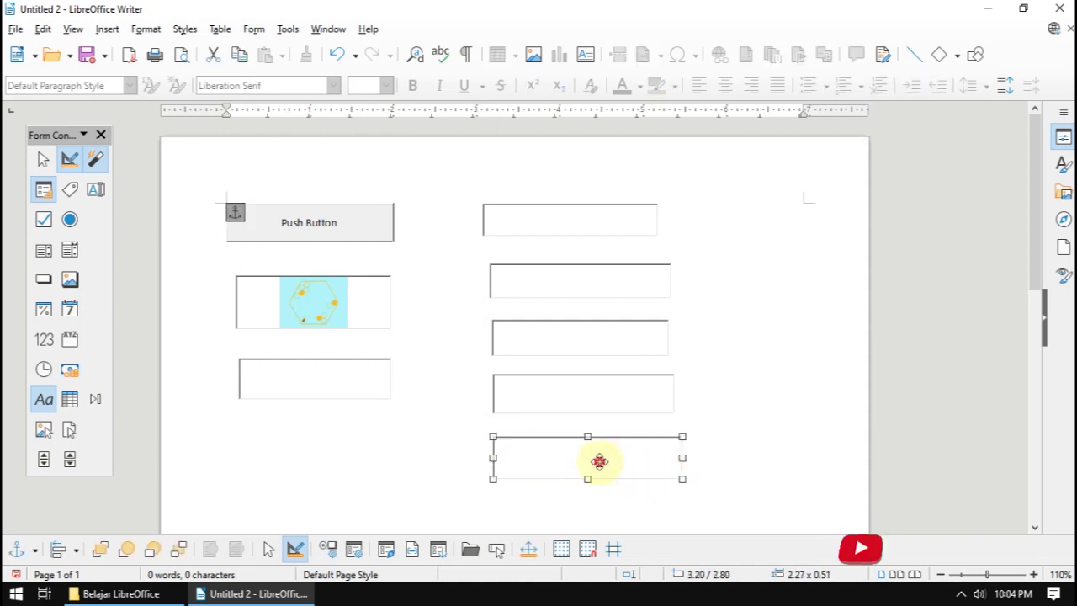
Examine the pattern field's general properties, including its maximum text length, edit mask and literal mask, and close them.
{"action": "double_click", "coordinate": [599, 459]}
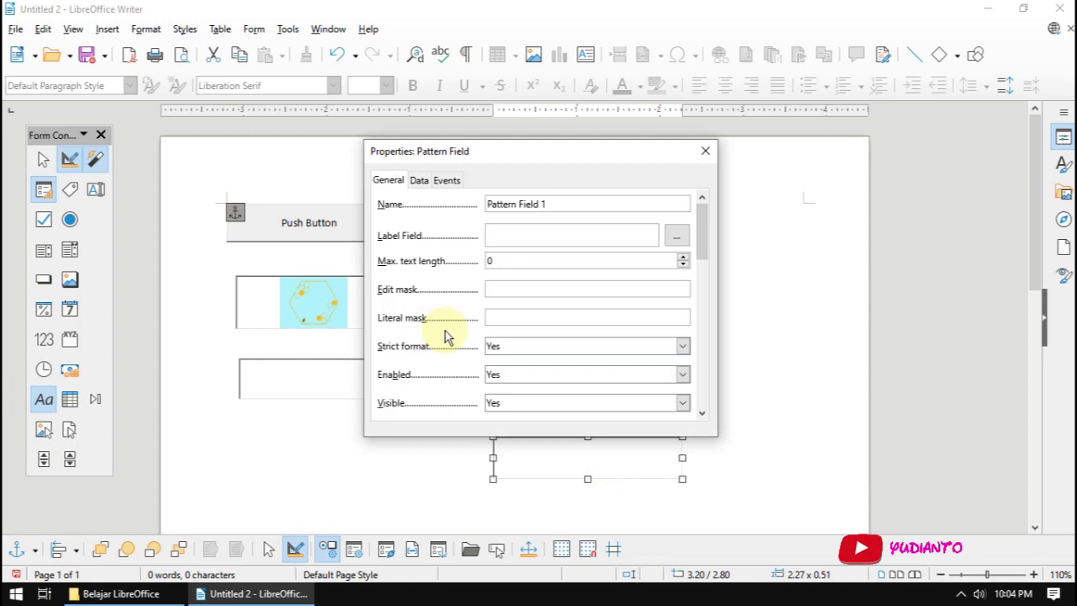
{"action": "scroll", "coordinate": [446, 336], "scroll_direction": "down", "scroll_amount": 1}
{"action": "scroll", "coordinate": [446, 339], "scroll_direction": "down", "scroll_amount": 1}
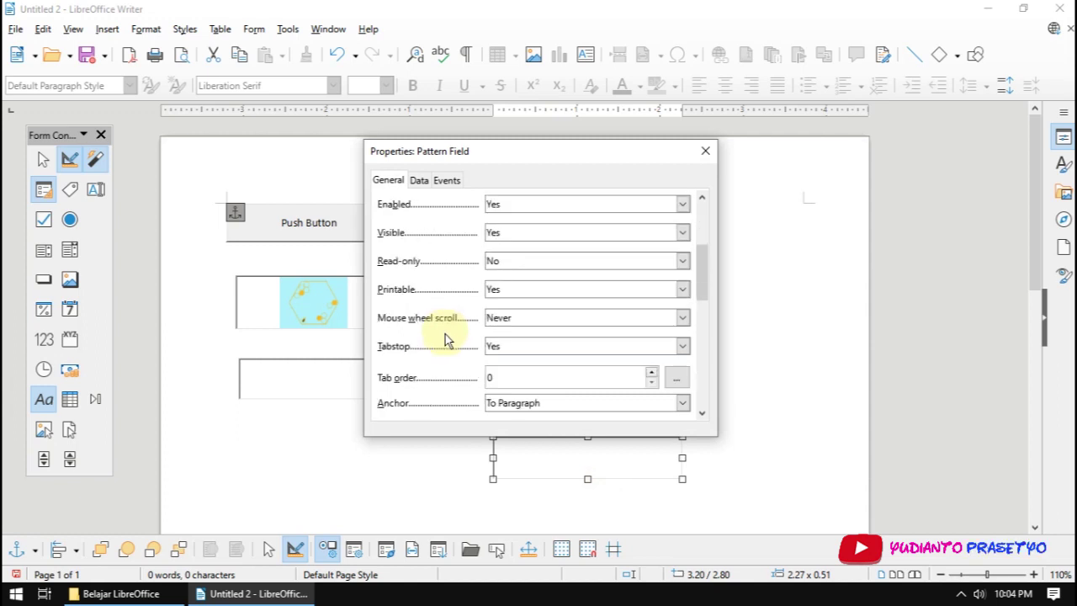
{"action": "scroll", "coordinate": [446, 340], "scroll_direction": "down", "scroll_amount": 1}
{"action": "scroll", "coordinate": [446, 343], "scroll_direction": "down", "scroll_amount": 3}
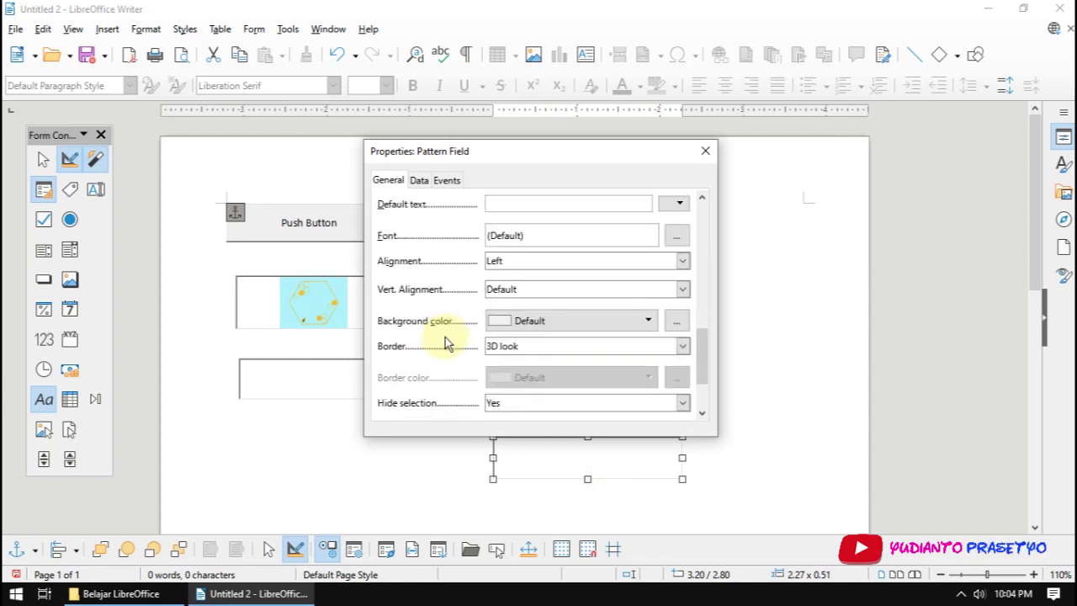
{"action": "scroll", "coordinate": [445, 344], "scroll_direction": "down", "scroll_amount": 1}
{"action": "scroll", "coordinate": [446, 344], "scroll_direction": "up", "scroll_amount": 4}
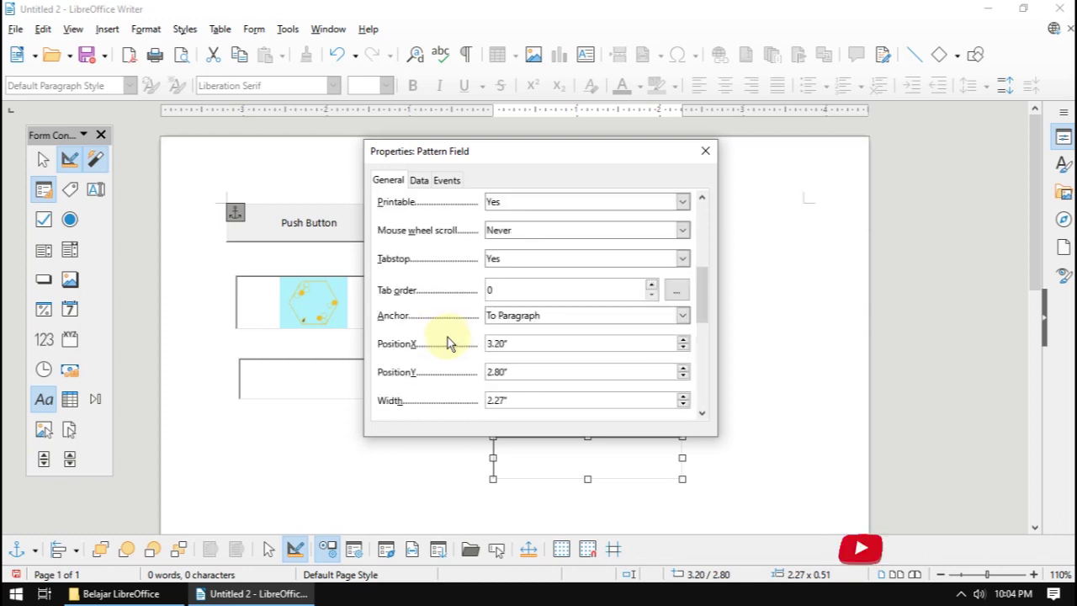
{"action": "scroll", "coordinate": [445, 343], "scroll_direction": "up", "scroll_amount": 1}
{"action": "scroll", "coordinate": [446, 343], "scroll_direction": "up", "scroll_amount": 1}
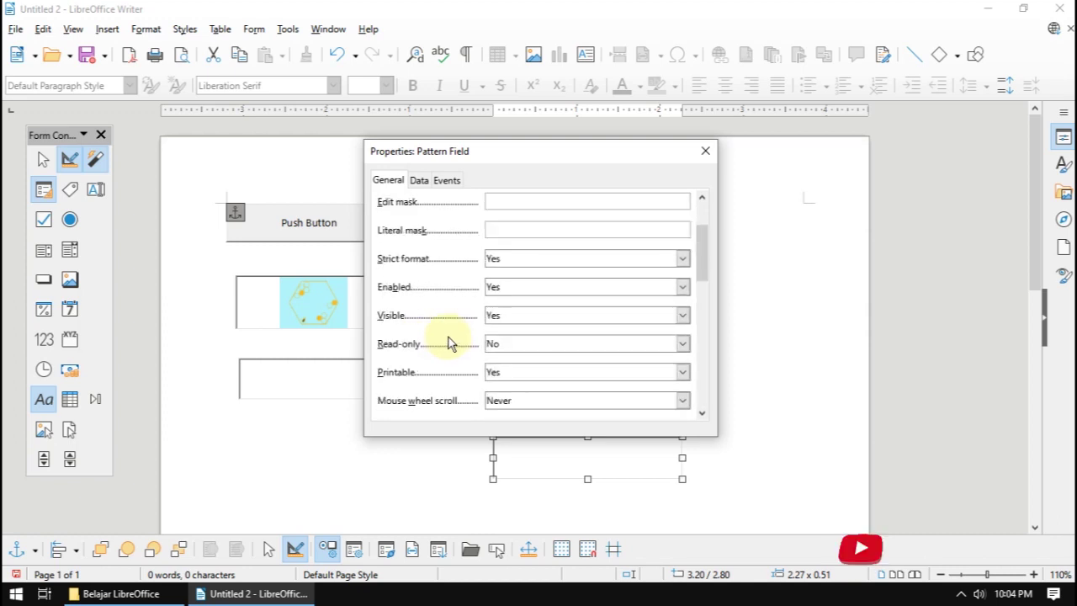
{"action": "scroll", "coordinate": [447, 343], "scroll_direction": "up", "scroll_amount": 1}
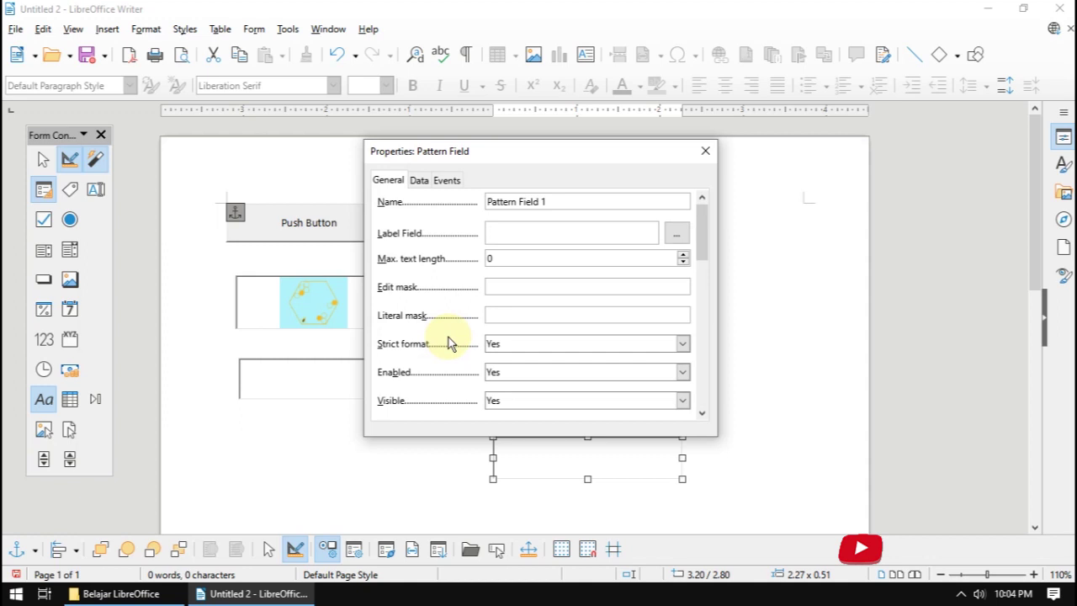
{"action": "left_click", "coordinate": [507, 313]}
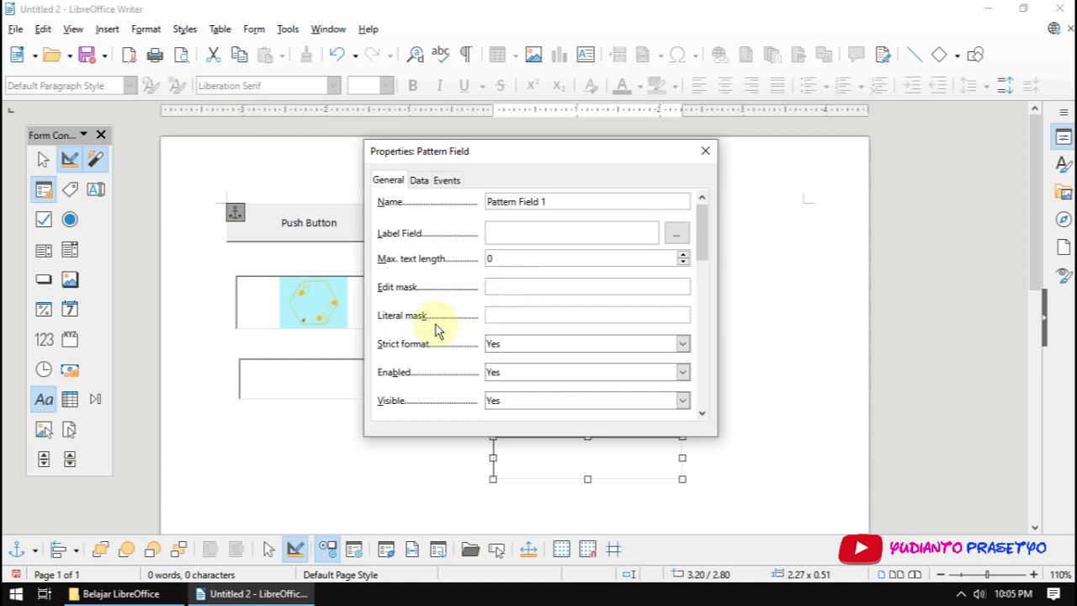
{"action": "scroll", "coordinate": [440, 333], "scroll_direction": "down", "scroll_amount": 10}
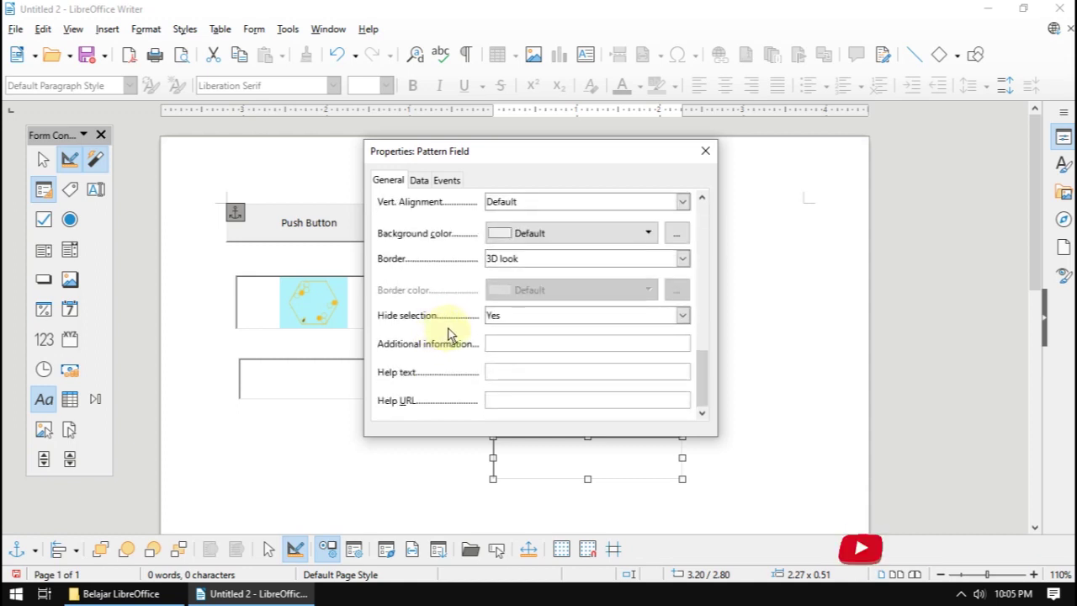
{"action": "left_click", "coordinate": [705, 151]}
{"action": "left_click", "coordinate": [402, 437]}
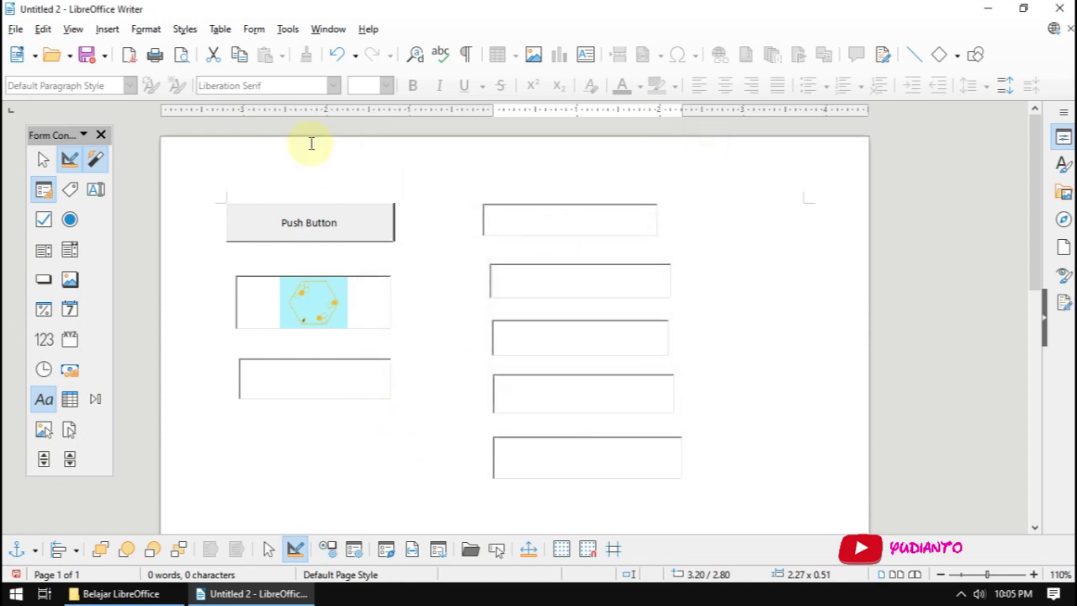
Draw a group box about 2.25 by 1.06 inches below the formatted field.
{"action": "left_click", "coordinate": [254, 29]}
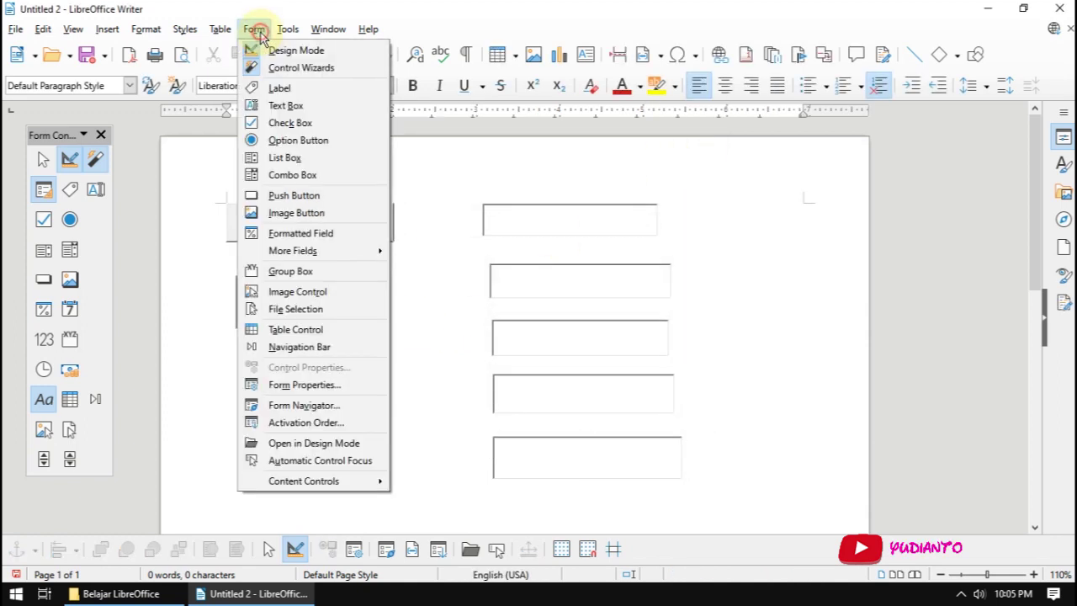
{"action": "left_click", "coordinate": [348, 270]}
{"action": "left_click_drag", "start_coordinate": [234, 431], "coordinate": [420, 518]}
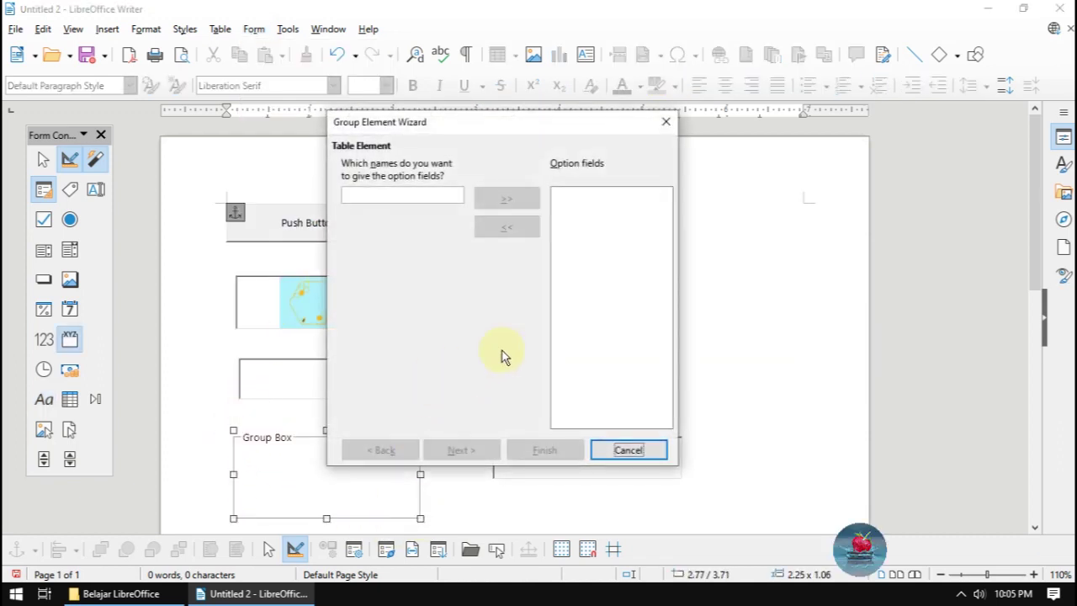
Add the option fields Mangga, Apple and Grape to the group box and continue to the default selection.
{"action": "left_click", "coordinate": [433, 196]}
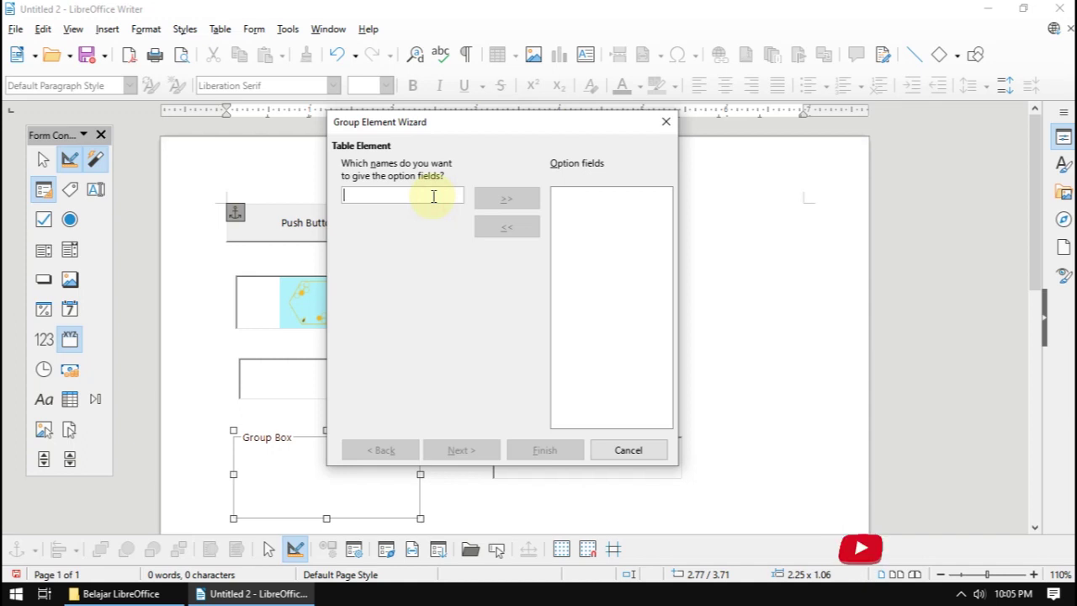
{"action": "type", "text": "Mangga"}
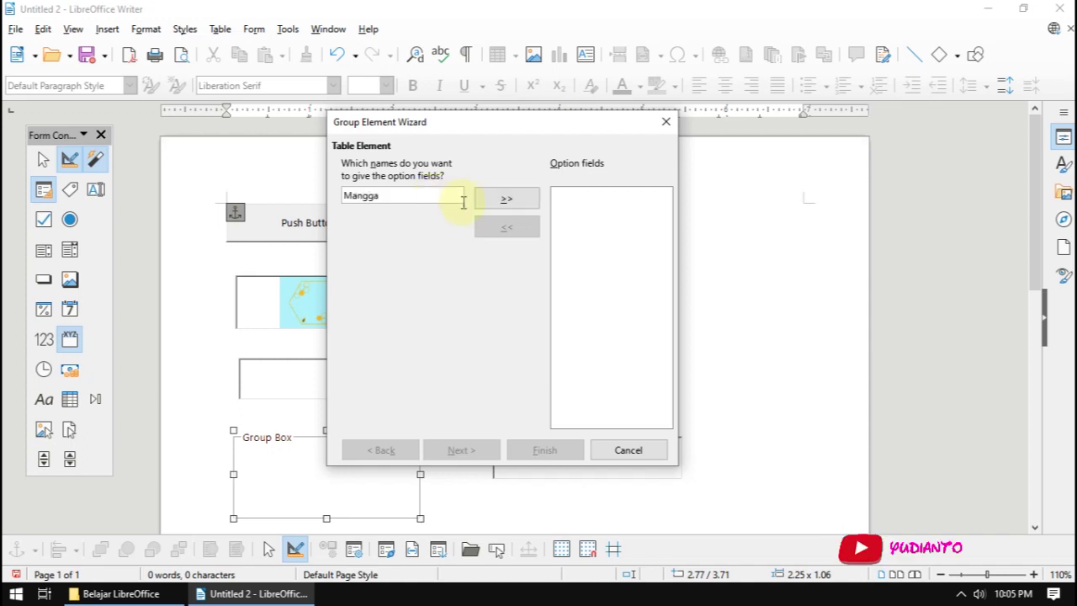
{"action": "left_click", "coordinate": [497, 199]}
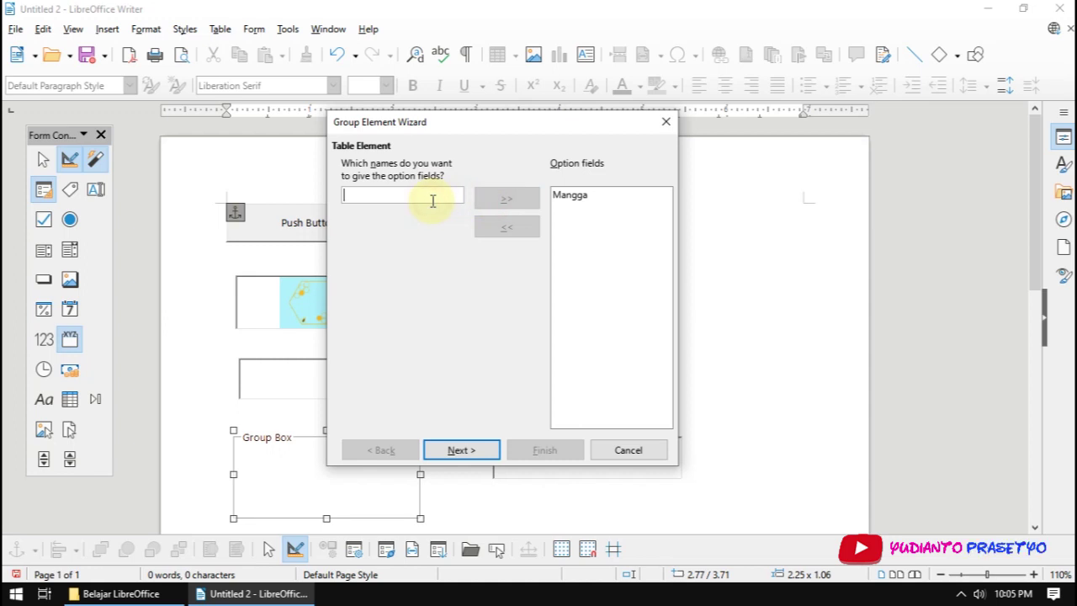
{"action": "type", "text": "Ap"}
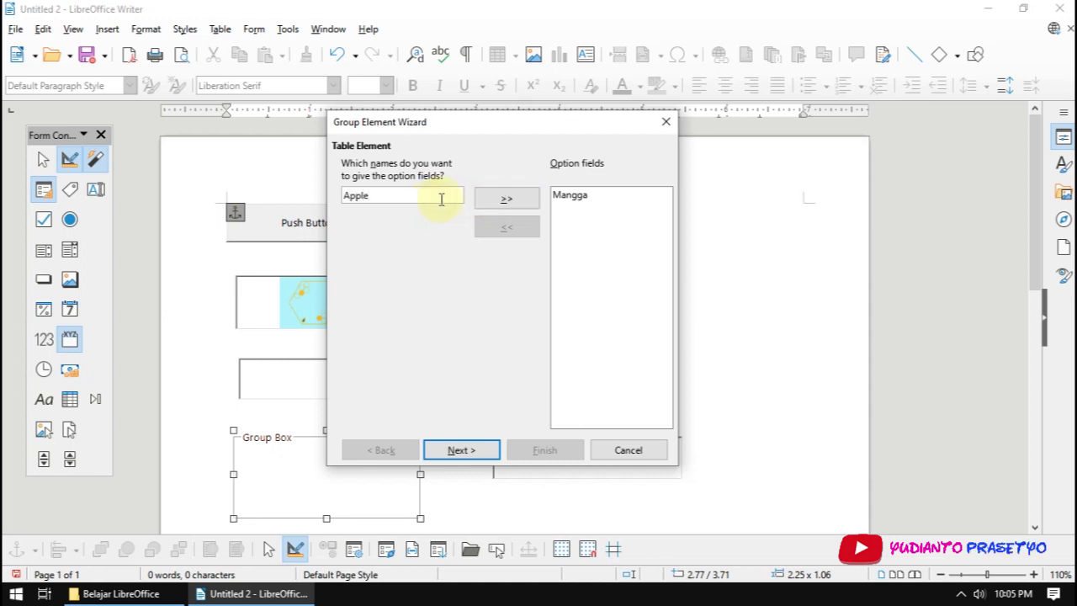
{"action": "type", "text": "ple"}
{"action": "left_click", "coordinate": [504, 200]}
{"action": "type", "text": "G"}
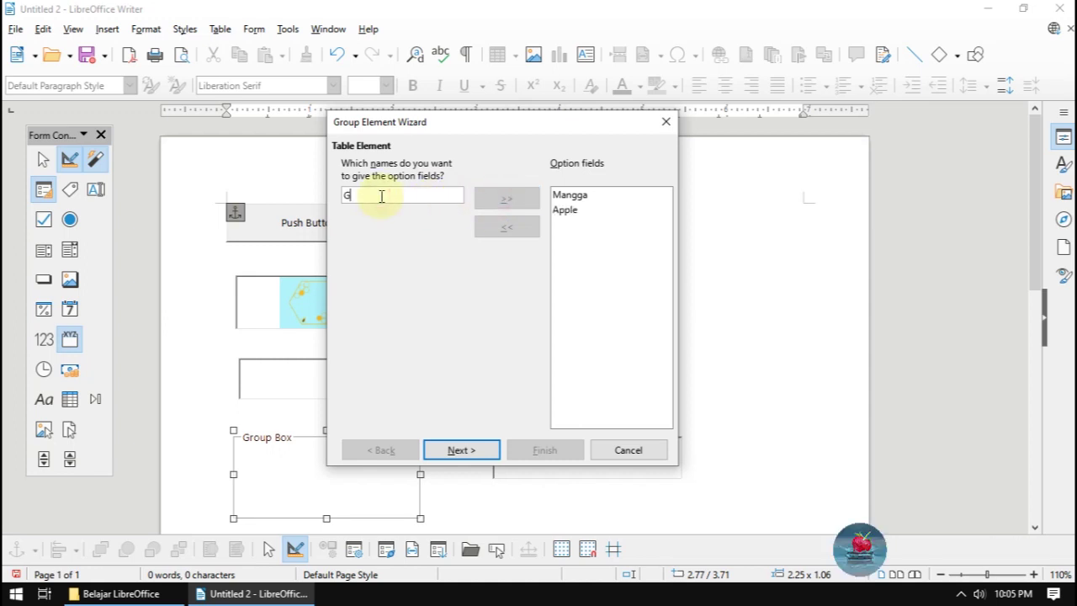
{"action": "type", "text": "rape"}
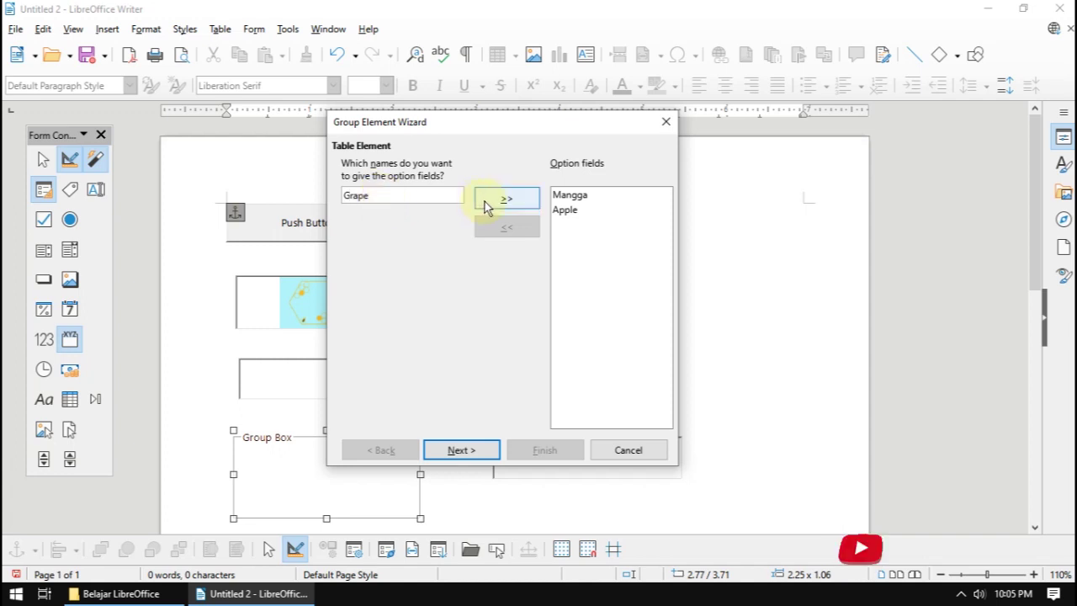
{"action": "left_click", "coordinate": [485, 203]}
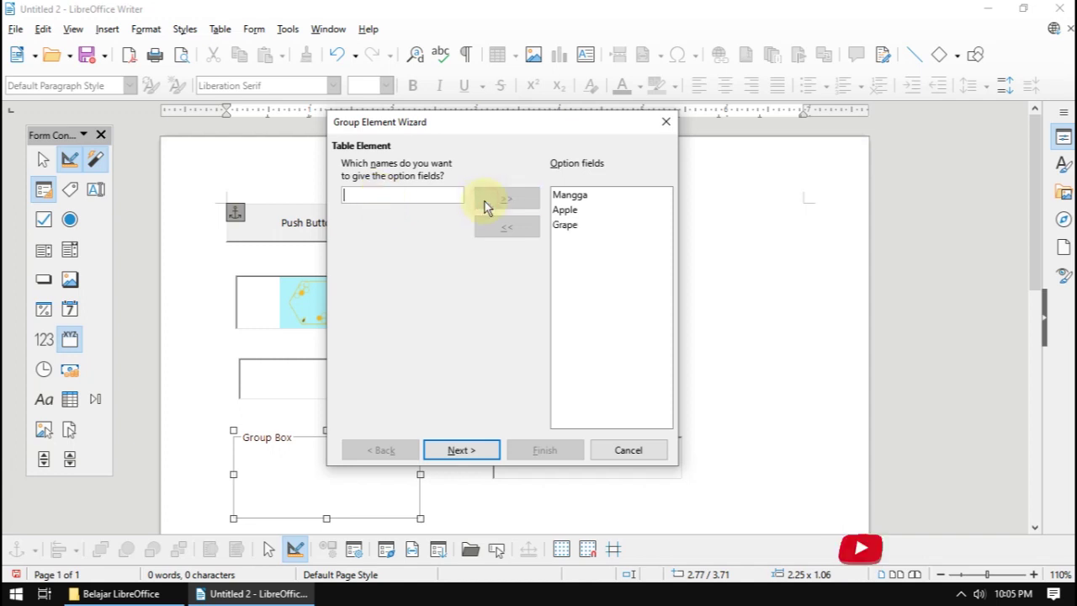
{"action": "left_click", "coordinate": [481, 449]}
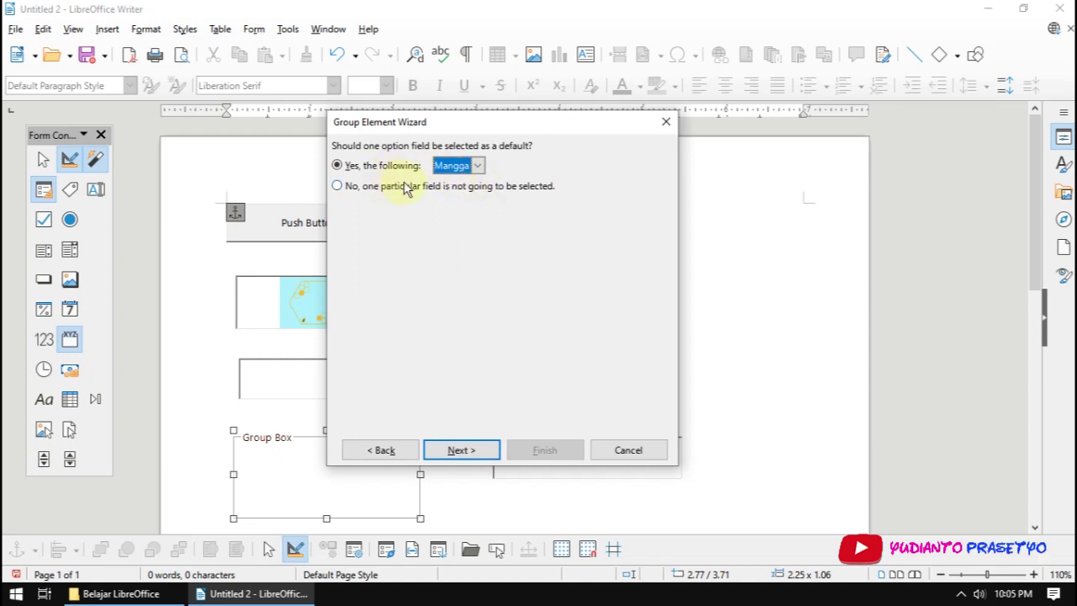
Keep Mangga as the default option, review the values assigned to Mangga, Apple and Grape, and continue to the group caption.
{"action": "left_click", "coordinate": [486, 454]}
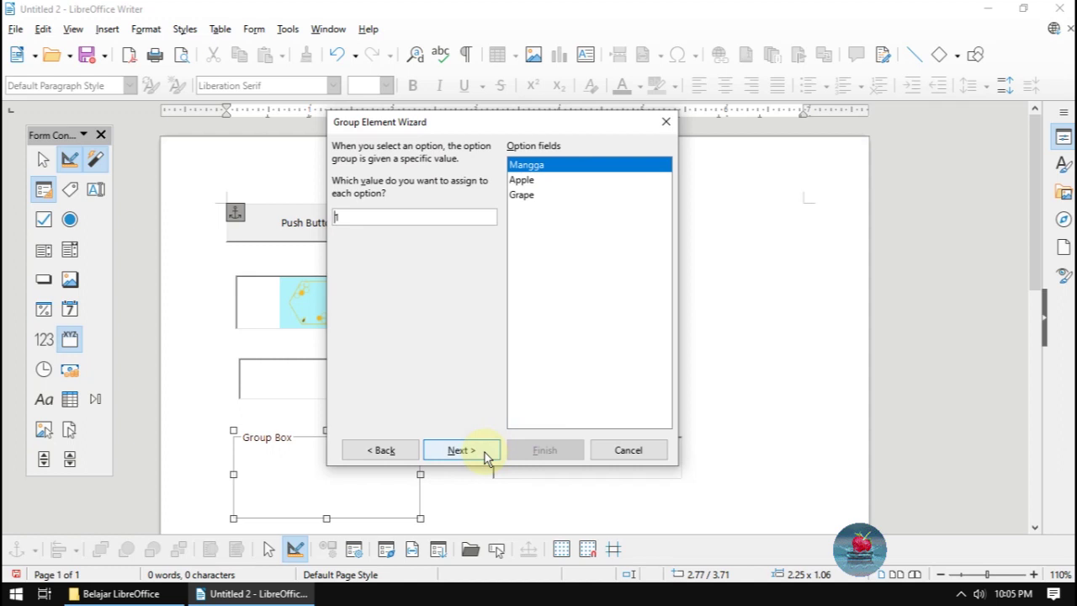
{"action": "left_click", "coordinate": [515, 180]}
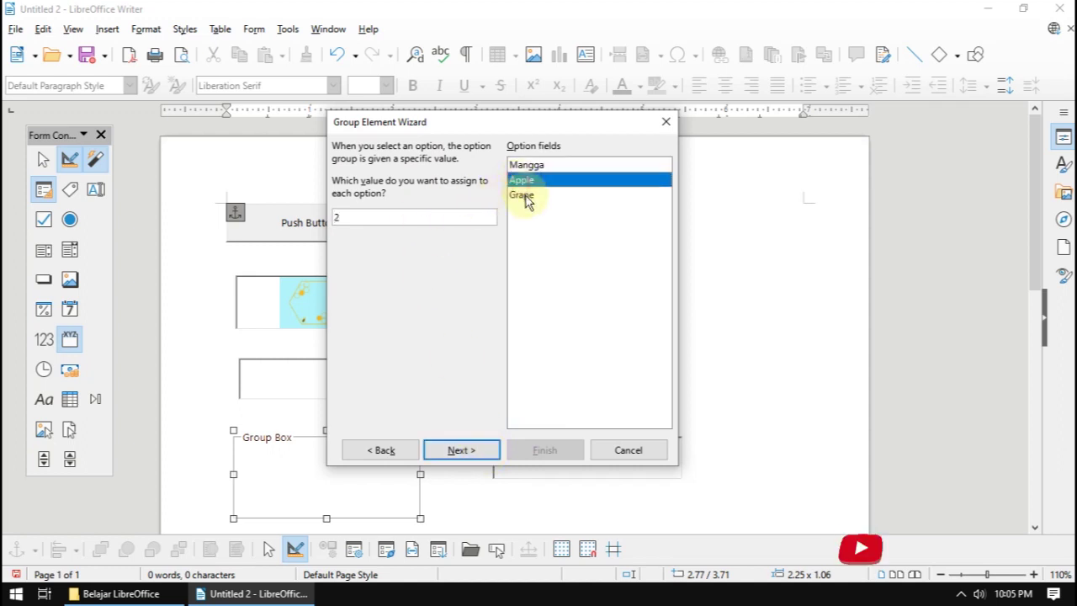
{"action": "left_click", "coordinate": [522, 194]}
{"action": "left_click", "coordinate": [535, 165]}
{"action": "left_click", "coordinate": [532, 181]}
{"action": "left_click", "coordinate": [524, 195]}
{"action": "left_click", "coordinate": [491, 453]}
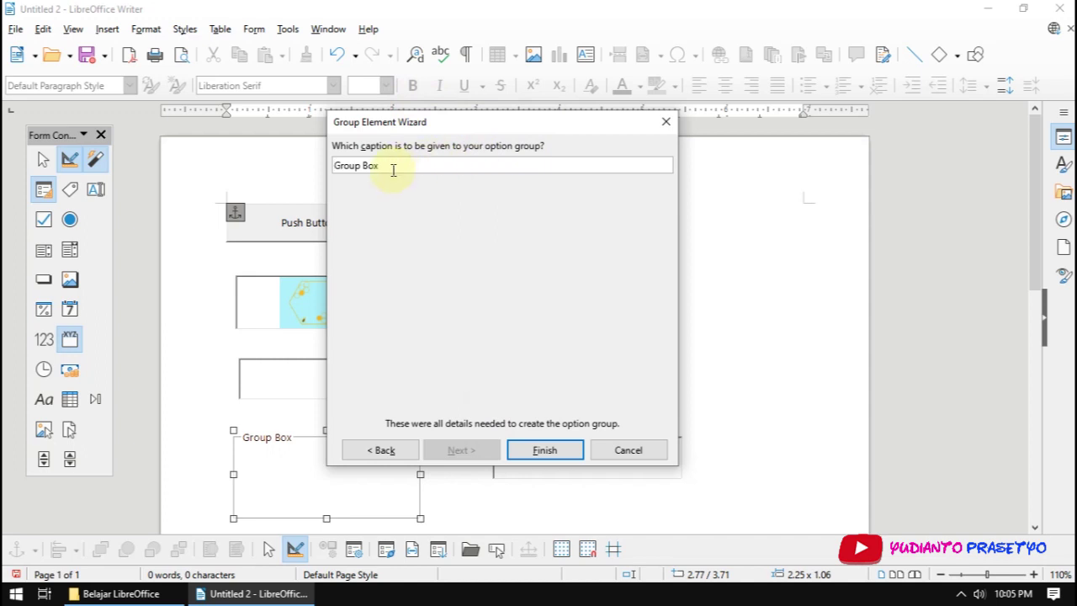
Set the option group's caption to Fruits and finish creating the group box.
{"action": "triple_click", "coordinate": [365, 167]}
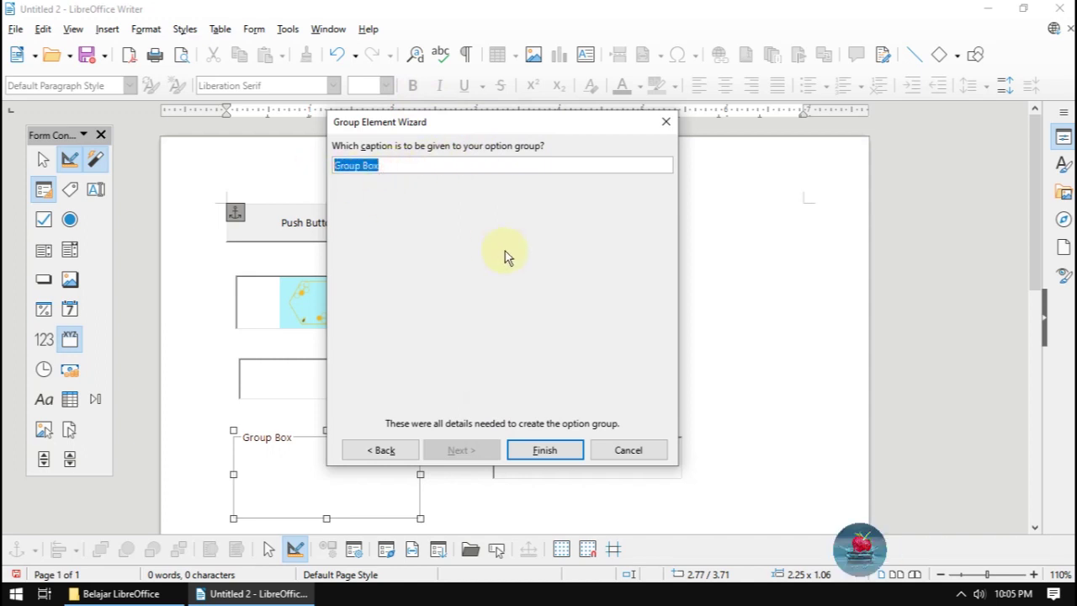
{"action": "type", "text": "Fruits"}
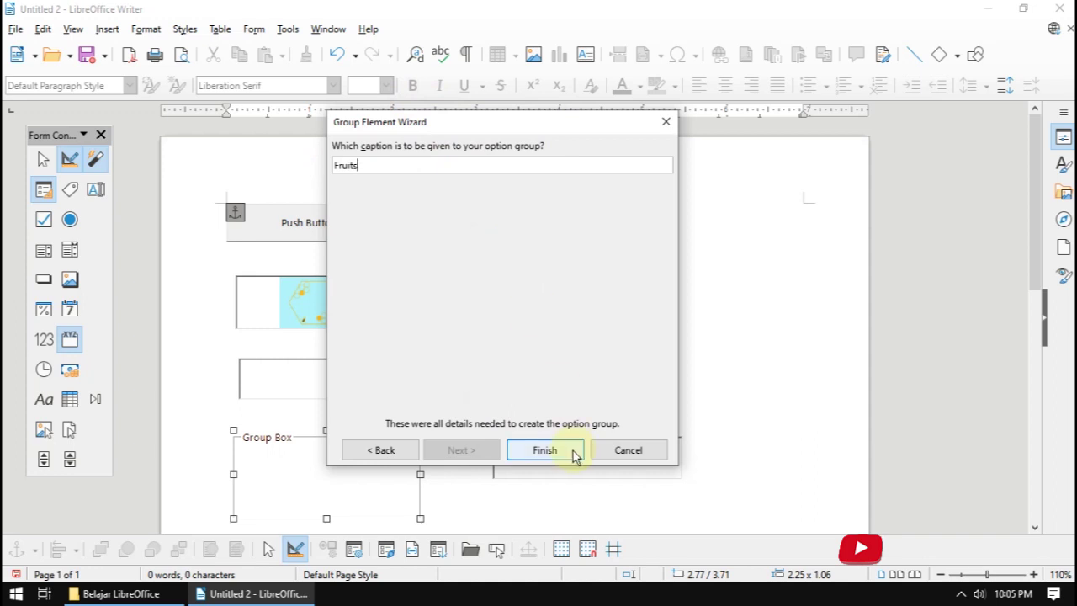
{"action": "left_click", "coordinate": [545, 450]}
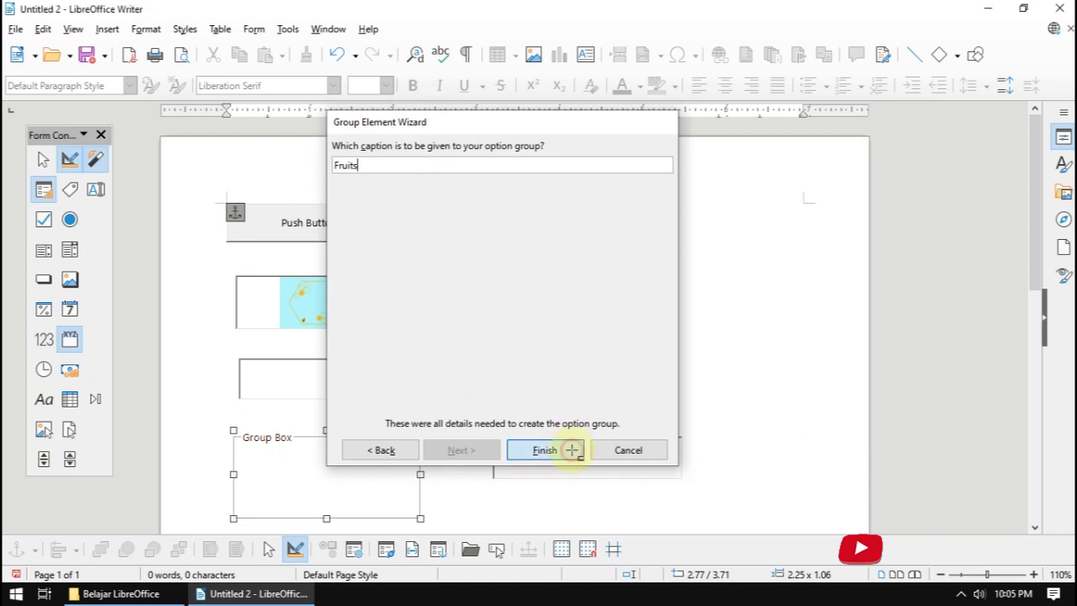
Examine the general properties of the Fruits group, including its visibility, anchor, position, size, font and help fields, and close them.
{"action": "scroll", "coordinate": [434, 335], "scroll_direction": "down", "scroll_amount": 3}
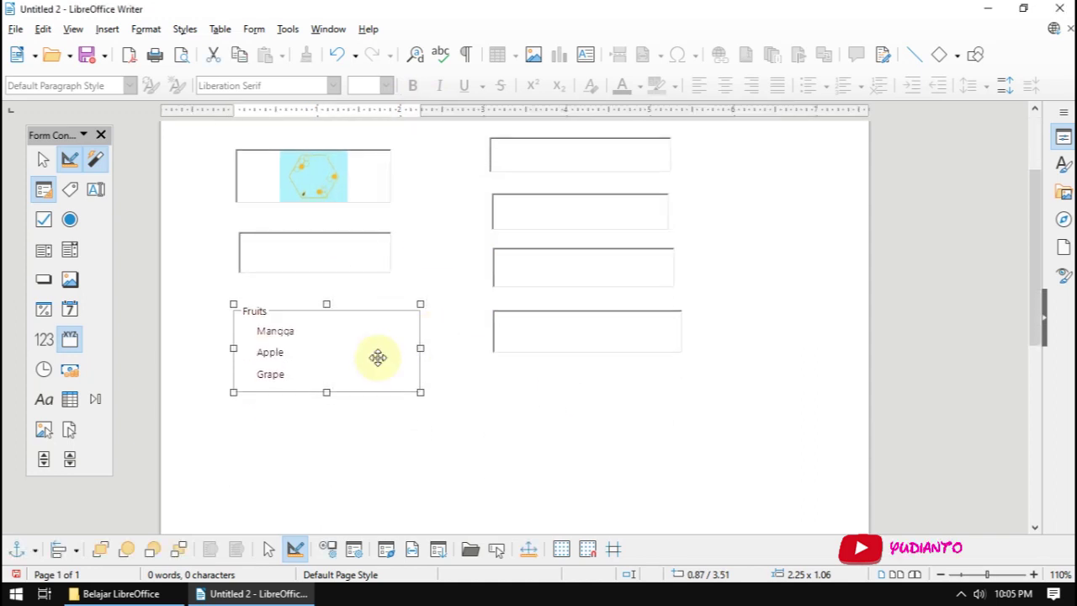
{"action": "double_click", "coordinate": [307, 352]}
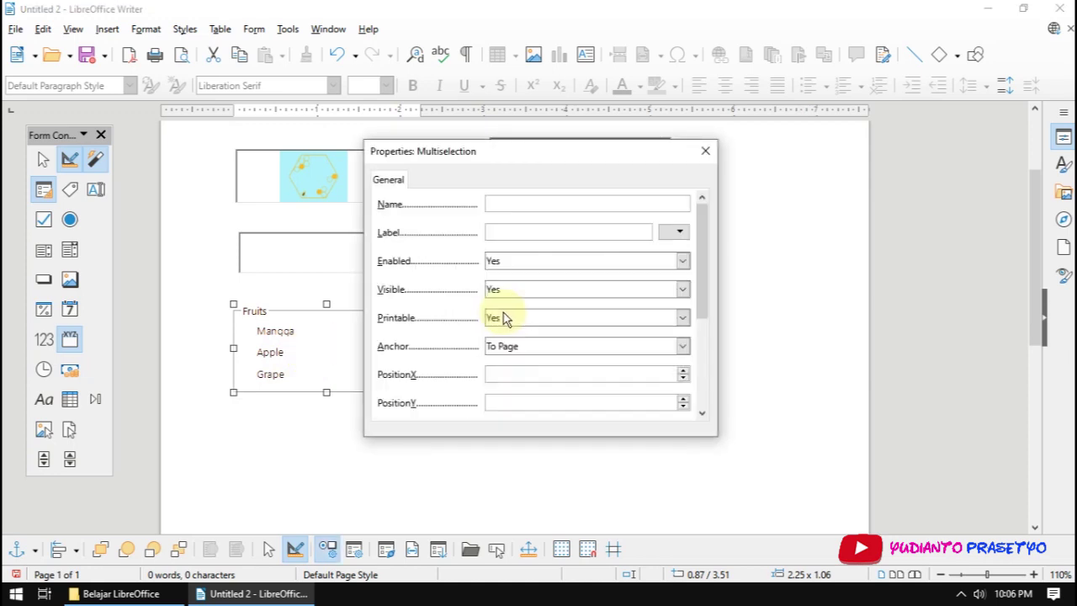
{"action": "scroll", "coordinate": [454, 290], "scroll_direction": "down", "scroll_amount": 2}
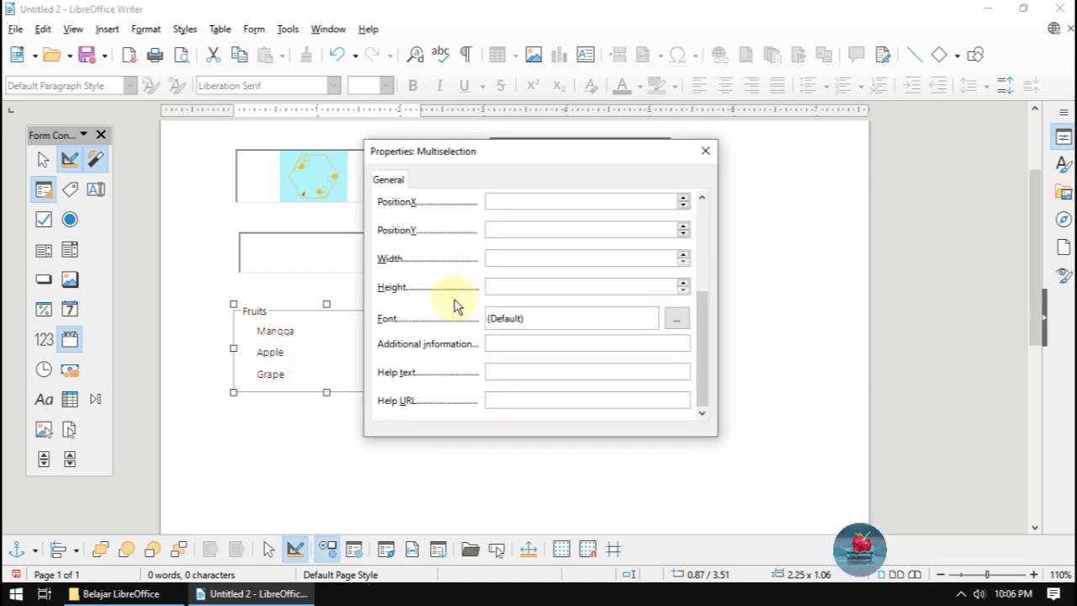
{"action": "scroll", "coordinate": [454, 305], "scroll_direction": "up", "scroll_amount": 1}
{"action": "scroll", "coordinate": [457, 305], "scroll_direction": "up", "scroll_amount": 1}
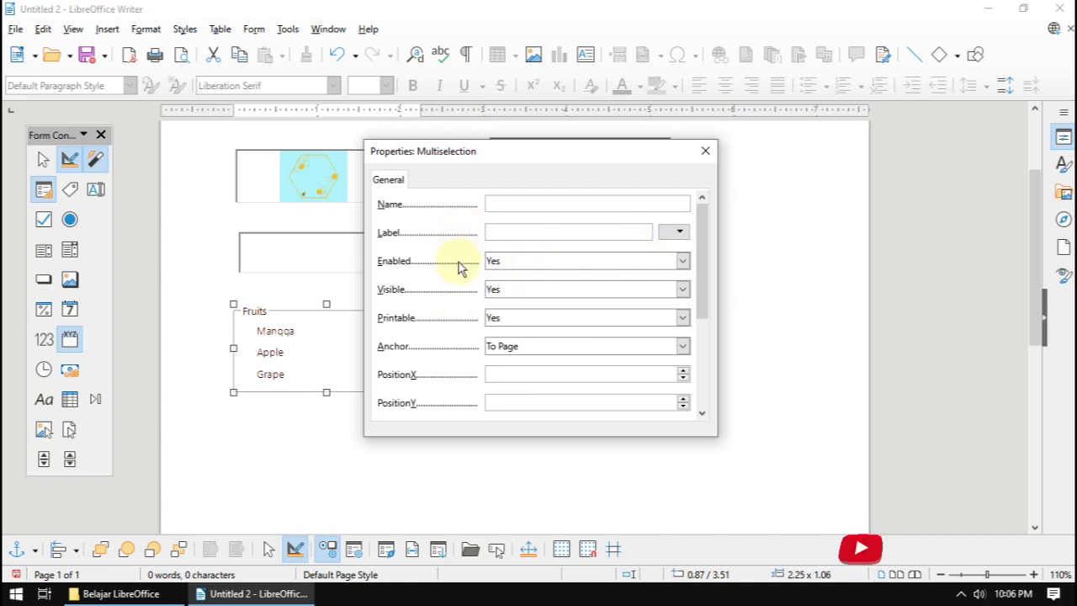
{"action": "scroll", "coordinate": [459, 274], "scroll_direction": "down", "scroll_amount": 1}
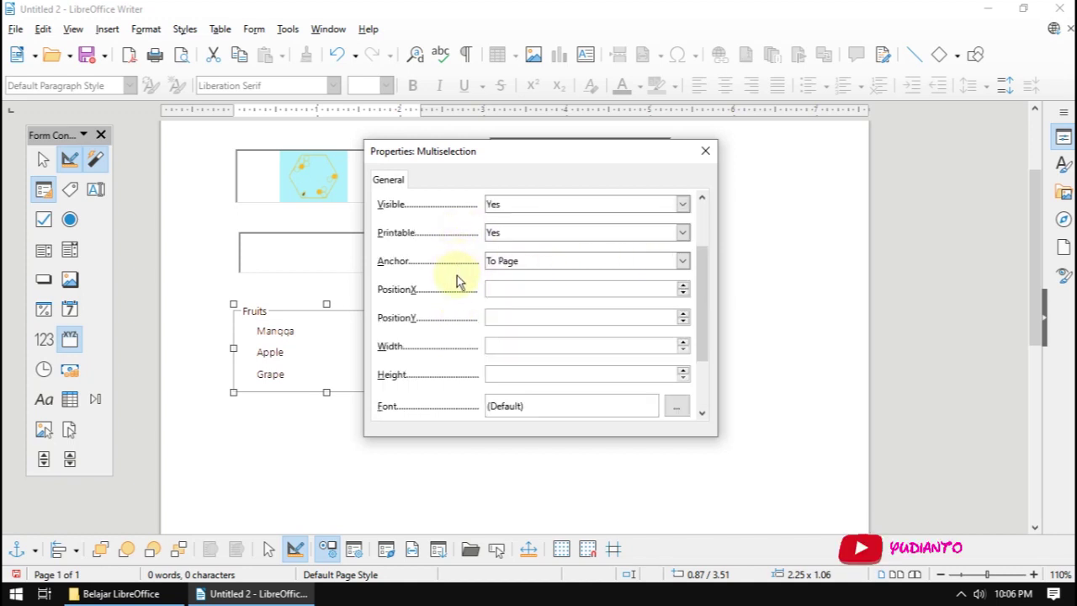
{"action": "scroll", "coordinate": [456, 284], "scroll_direction": "down", "scroll_amount": 1}
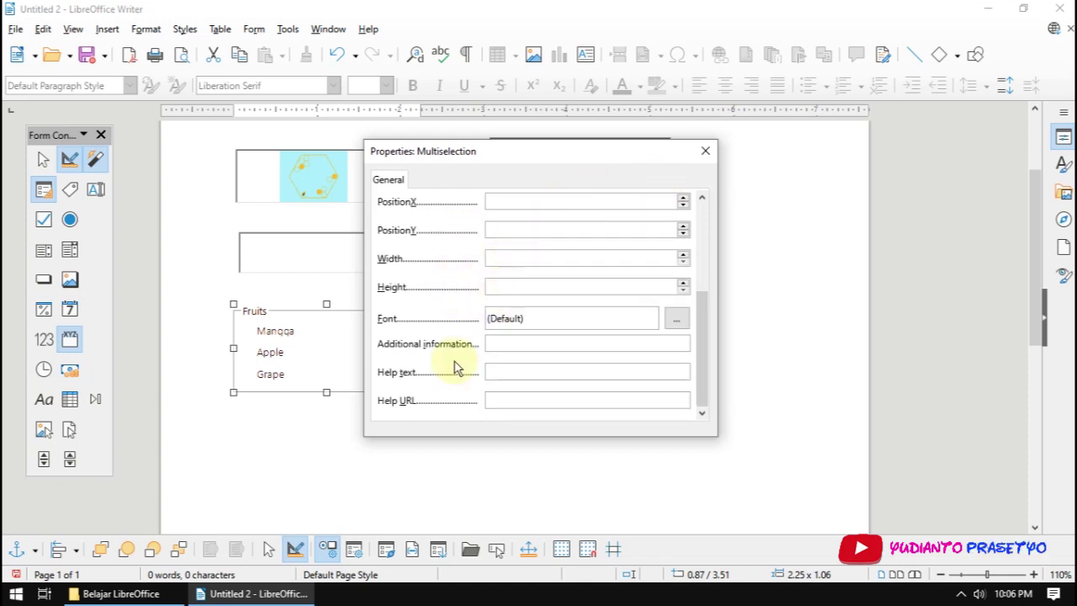
{"action": "scroll", "coordinate": [442, 351], "scroll_direction": "up", "scroll_amount": 2}
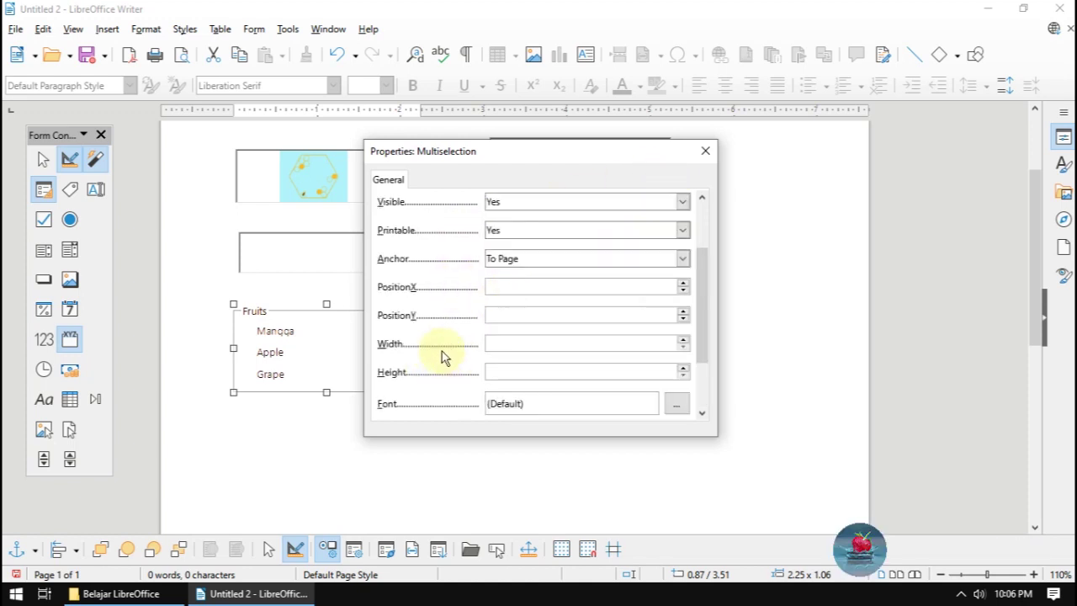
{"action": "scroll", "coordinate": [429, 275], "scroll_direction": "down", "scroll_amount": 2}
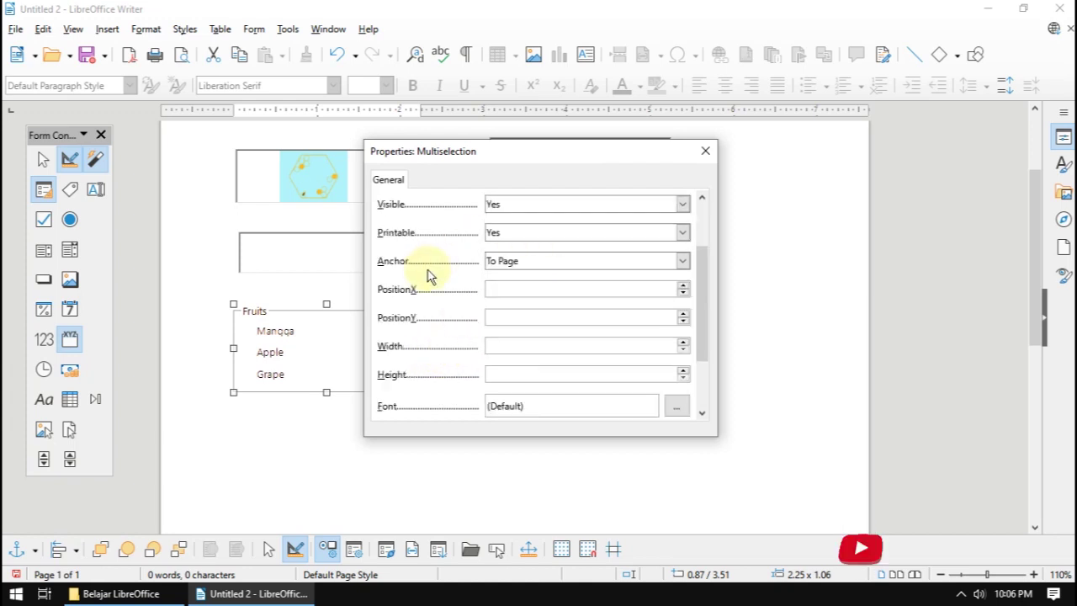
{"action": "left_click", "coordinate": [703, 150]}
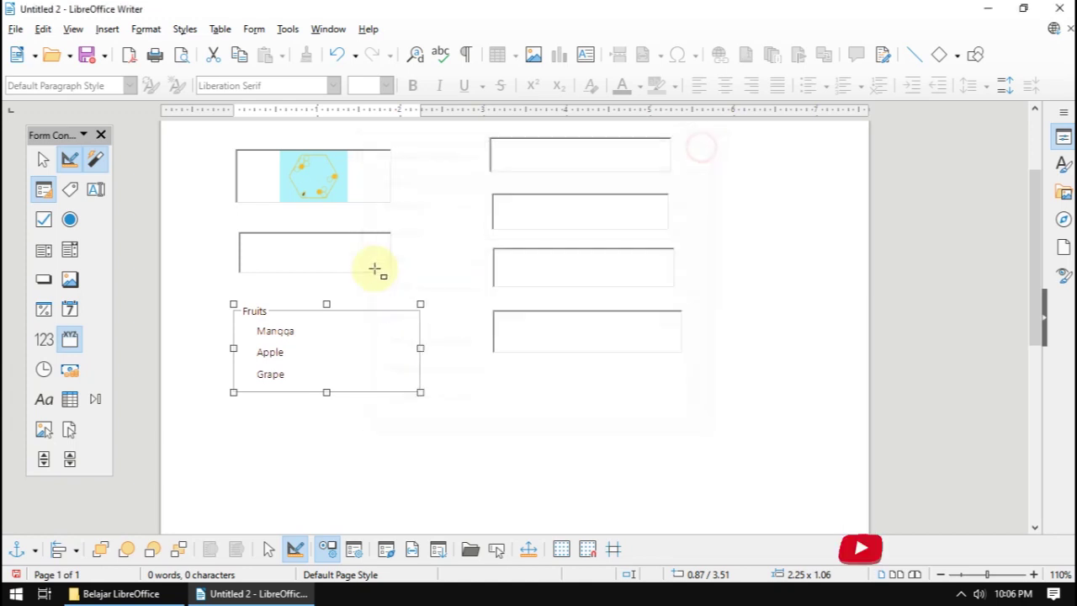
{"action": "right_click", "coordinate": [296, 345]}
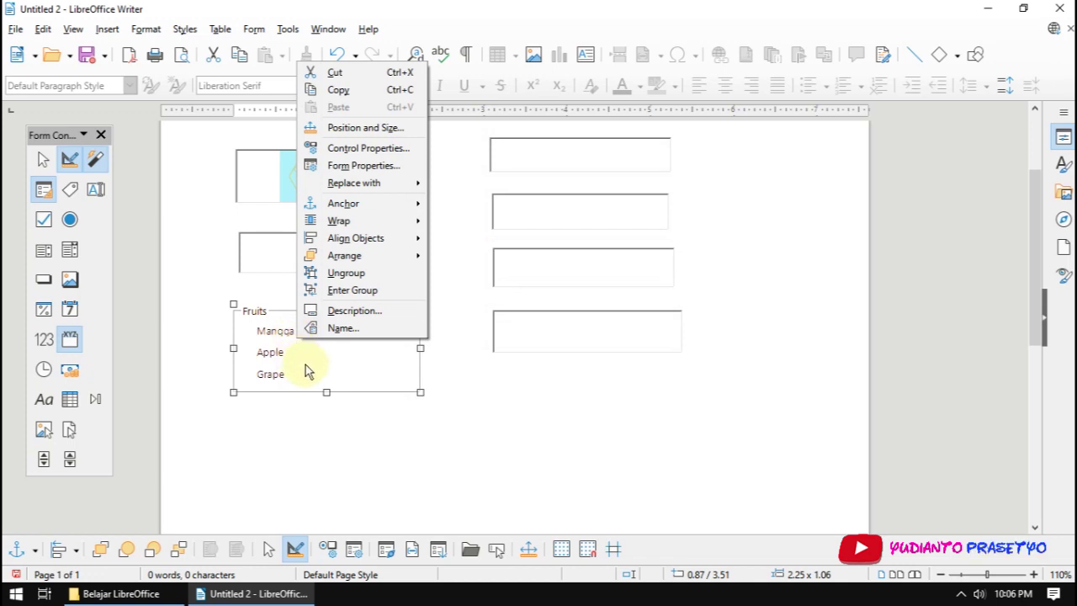
{"action": "left_click", "coordinate": [315, 363]}
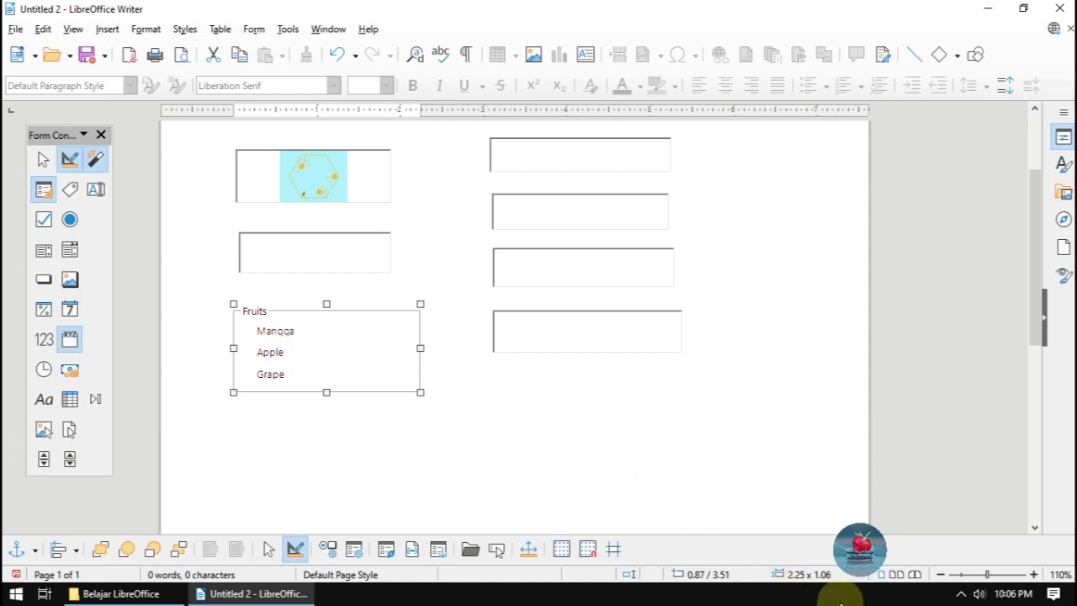
{"action": "left_click", "coordinate": [961, 593]}
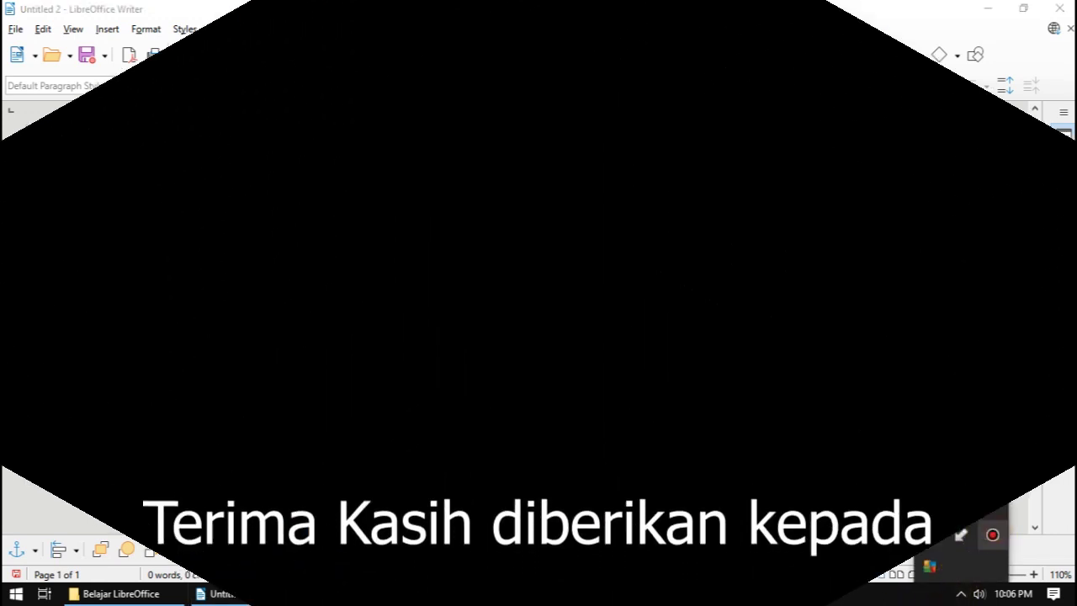